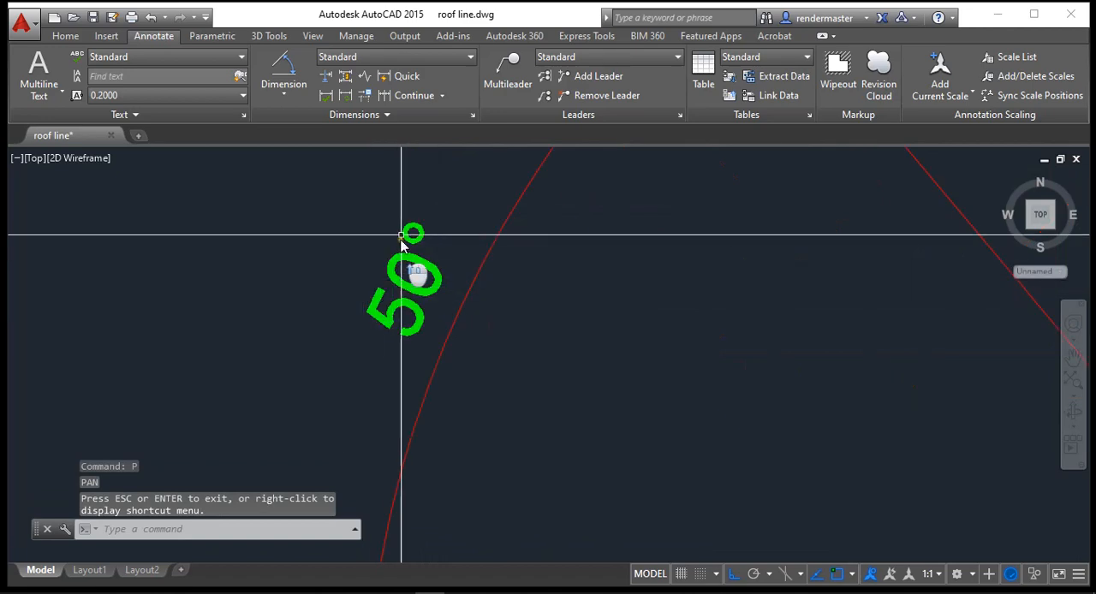
Step: Check the drawing's length, angle and insertion scale units in the Drawing Units settings and accept them as they are
scroll(479, 373, "down", 6)
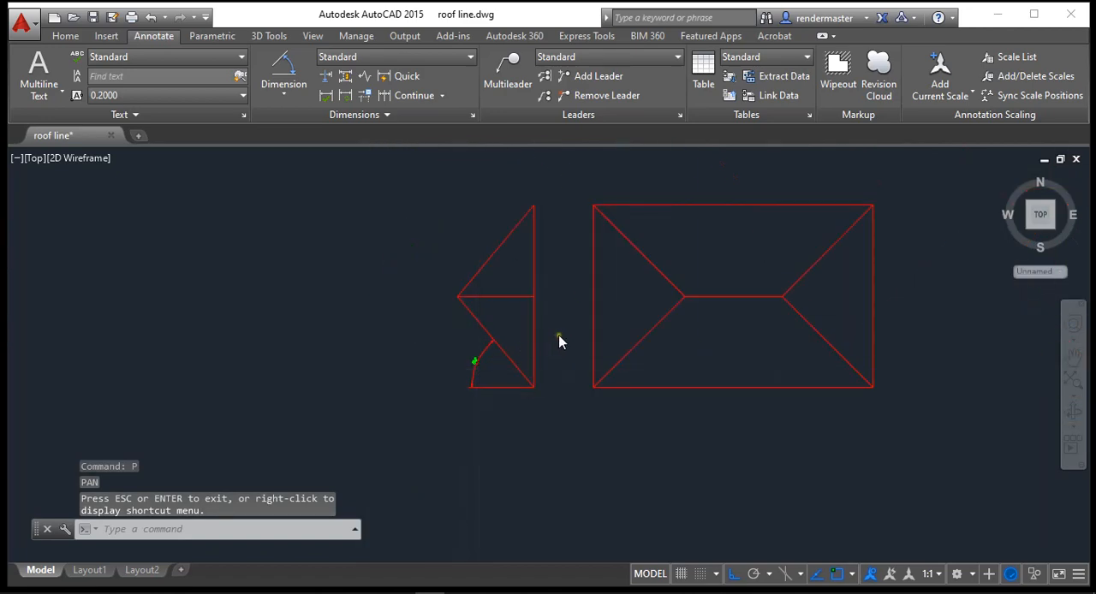
left_click_drag(558, 342, 524, 397)
type("u")
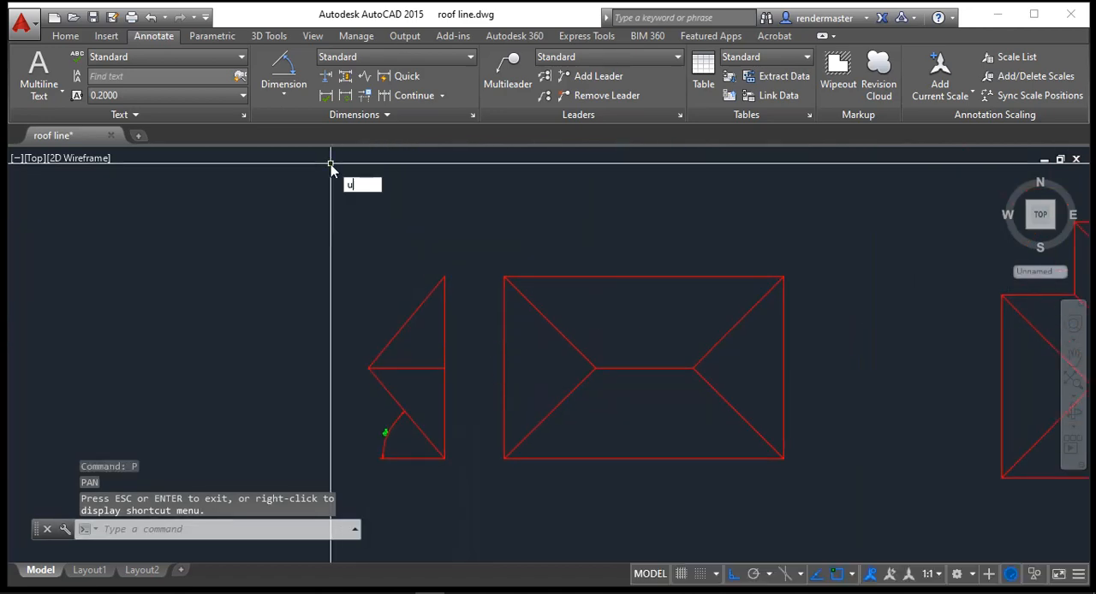
type("n")
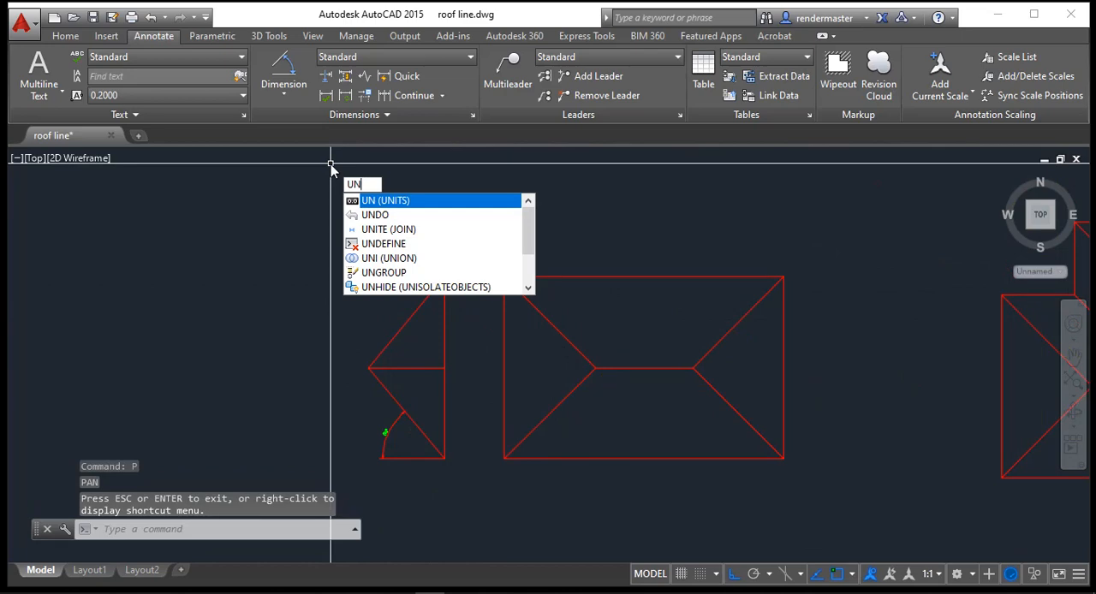
key("Return")
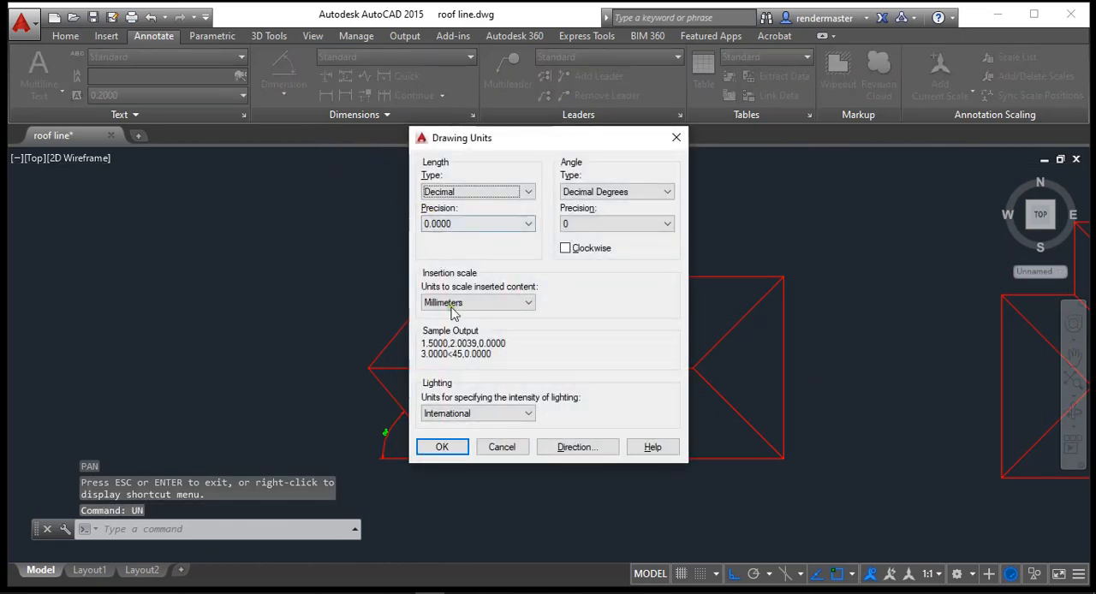
left_click(441, 447)
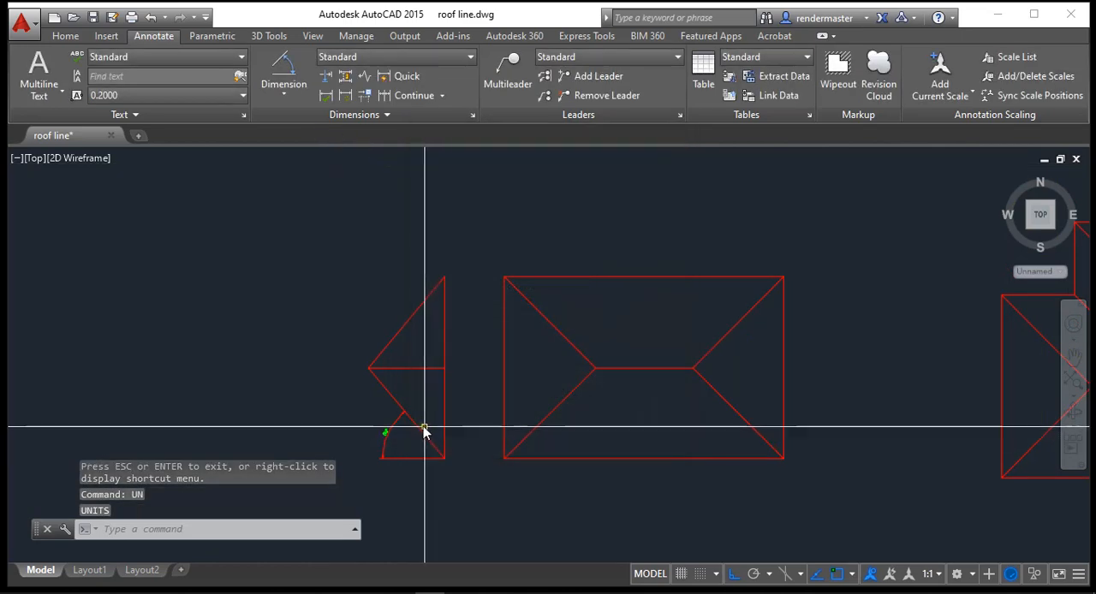
key("Escape")
key("Escape")
Step: Change the view to SE Isometric and centre it on the white rectangular roof outline
scroll(360, 296, "down", 5)
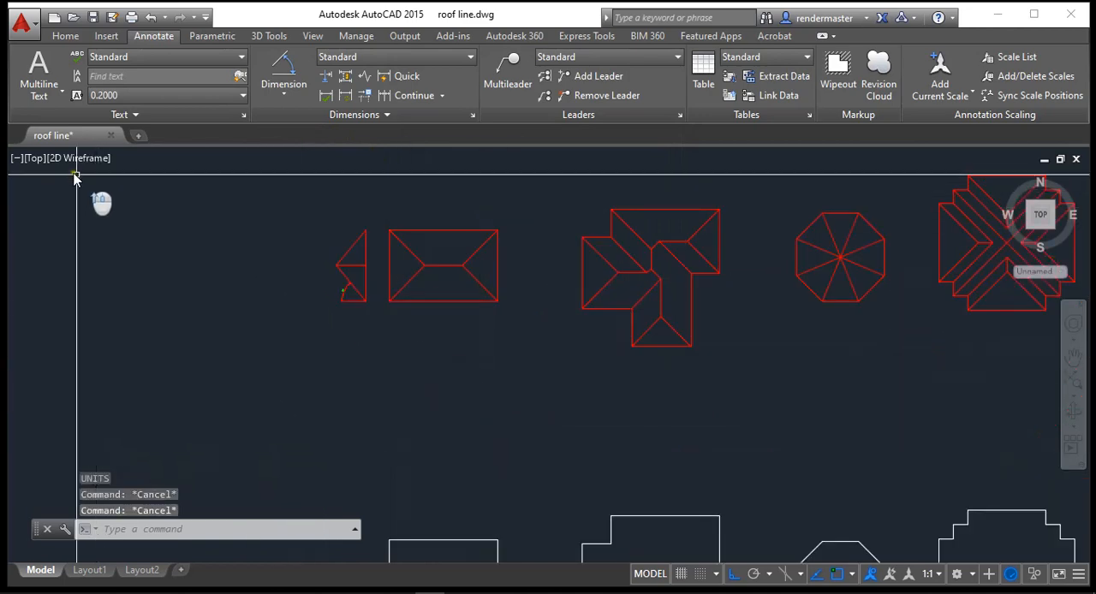
left_click(34, 162)
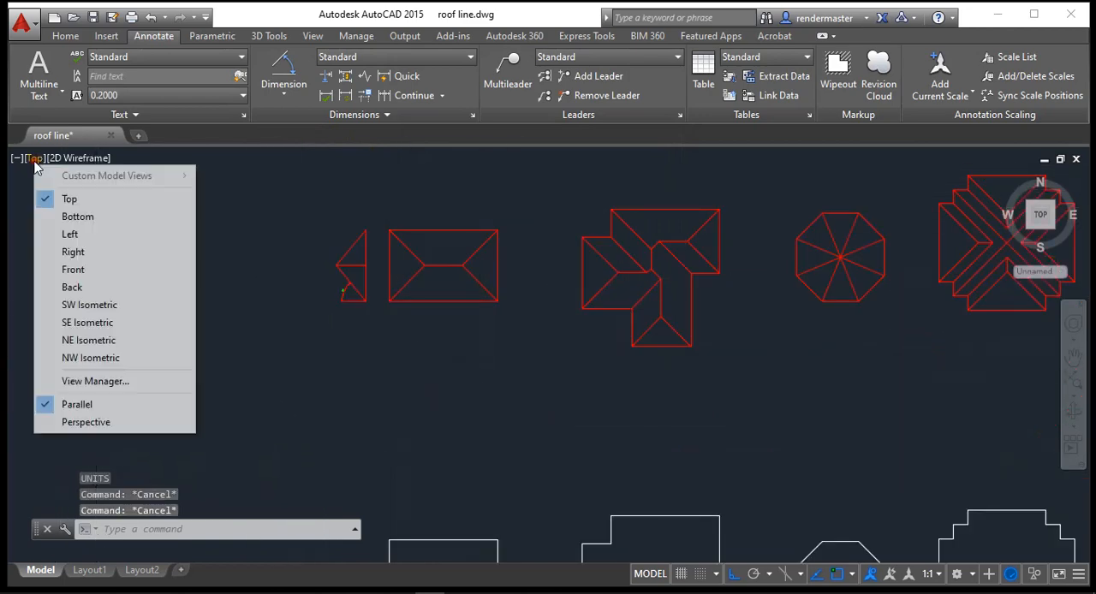
left_click(77, 320)
scroll(256, 288, "up", 5)
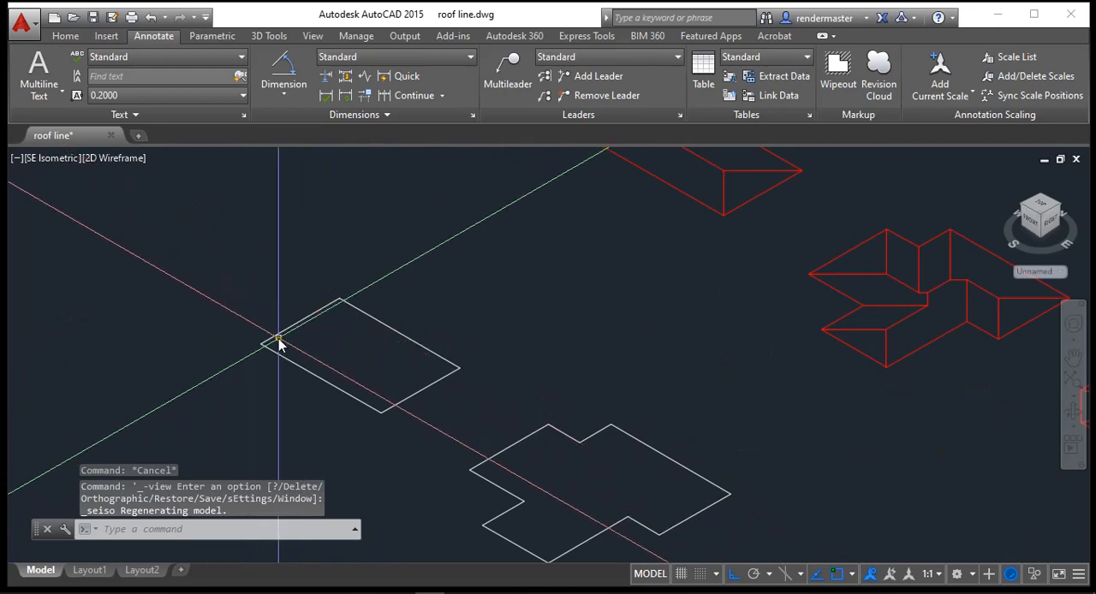
type("p")
key("Return")
left_click_drag(272, 333, 302, 366)
key("Escape")
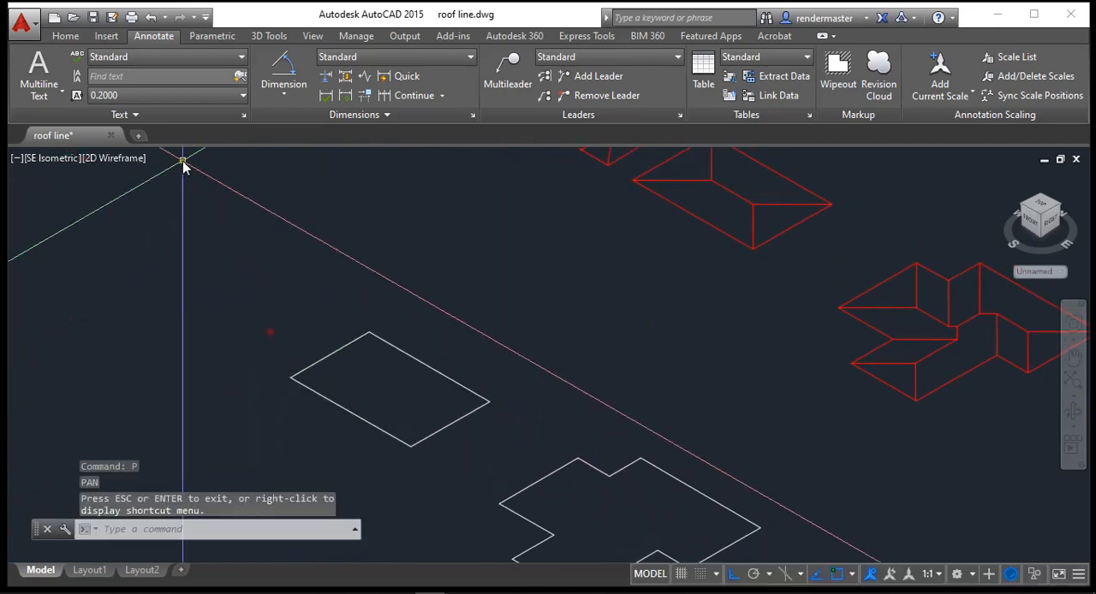
Step: Extrude the white rectangular outline with a 50° taper angle and a height of 1000
left_click(268, 37)
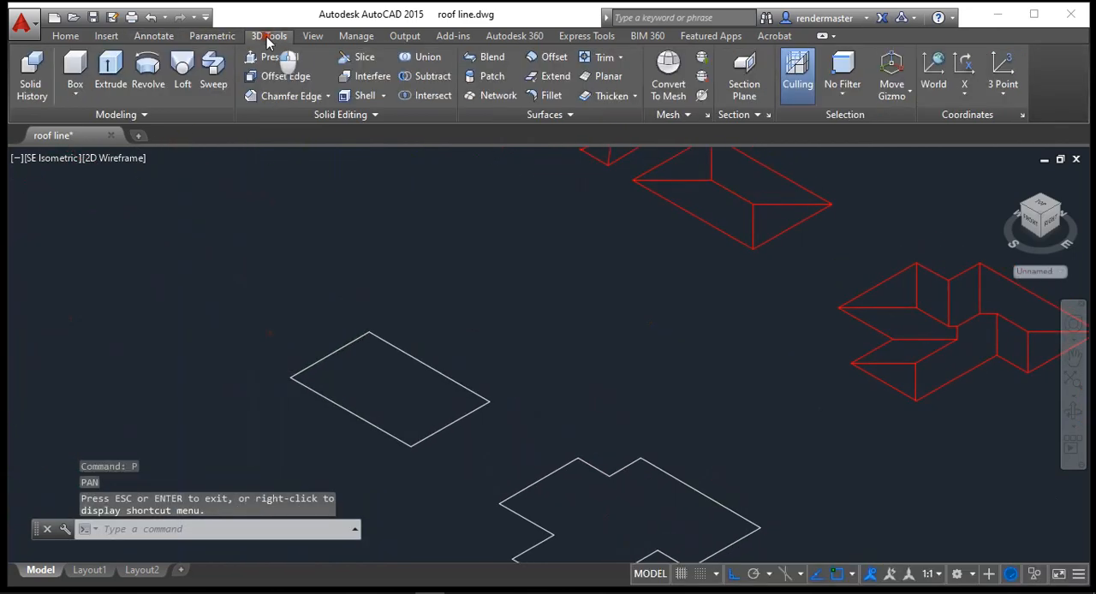
left_click(110, 73)
left_click(344, 420)
key("Return")
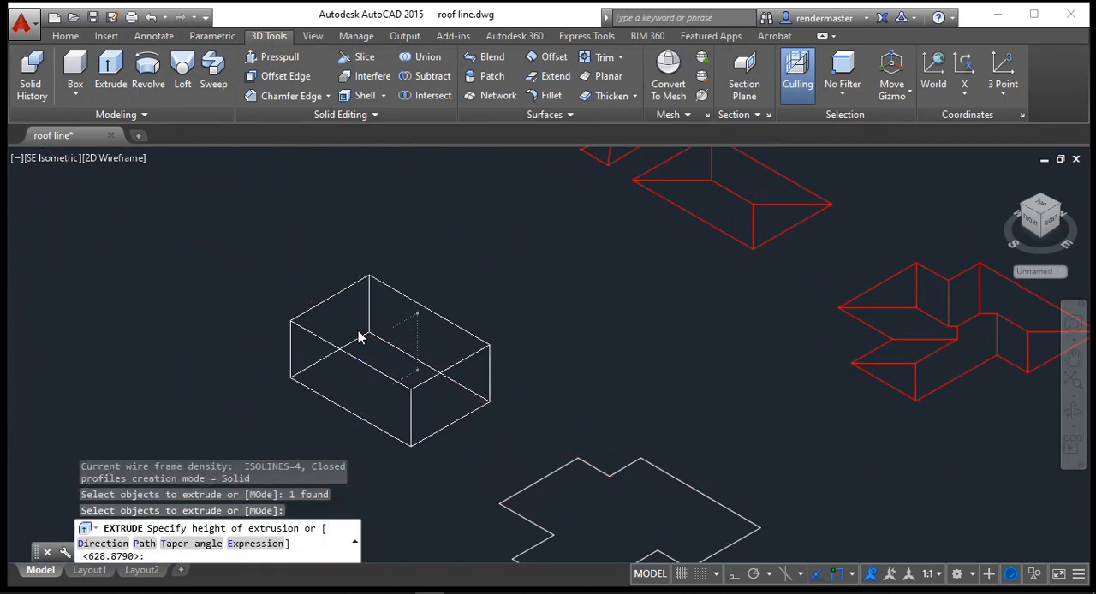
type("t")
key("Return")
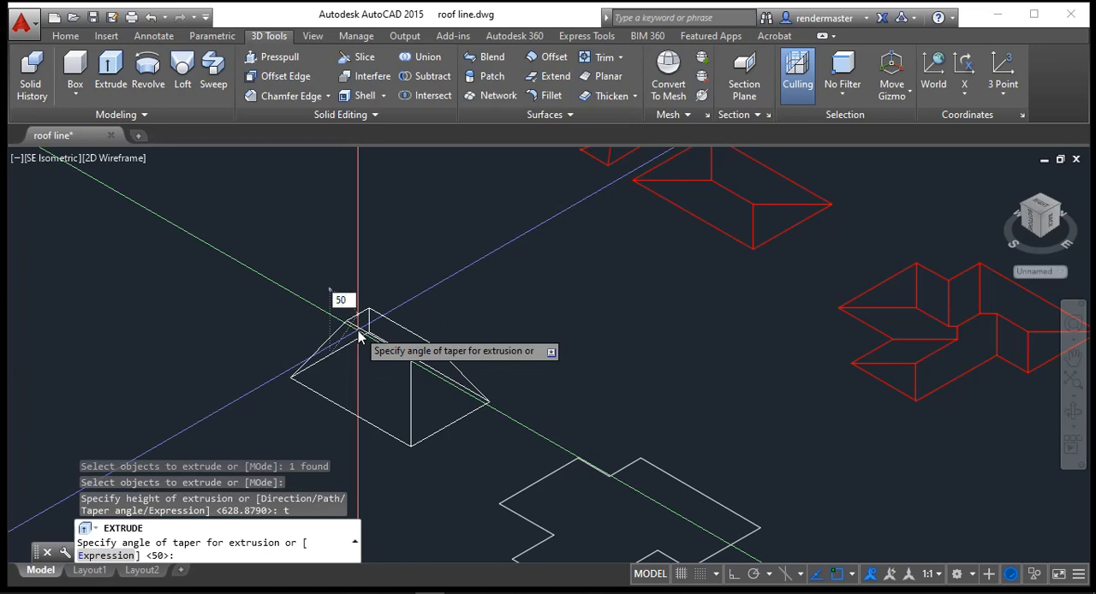
key("Return")
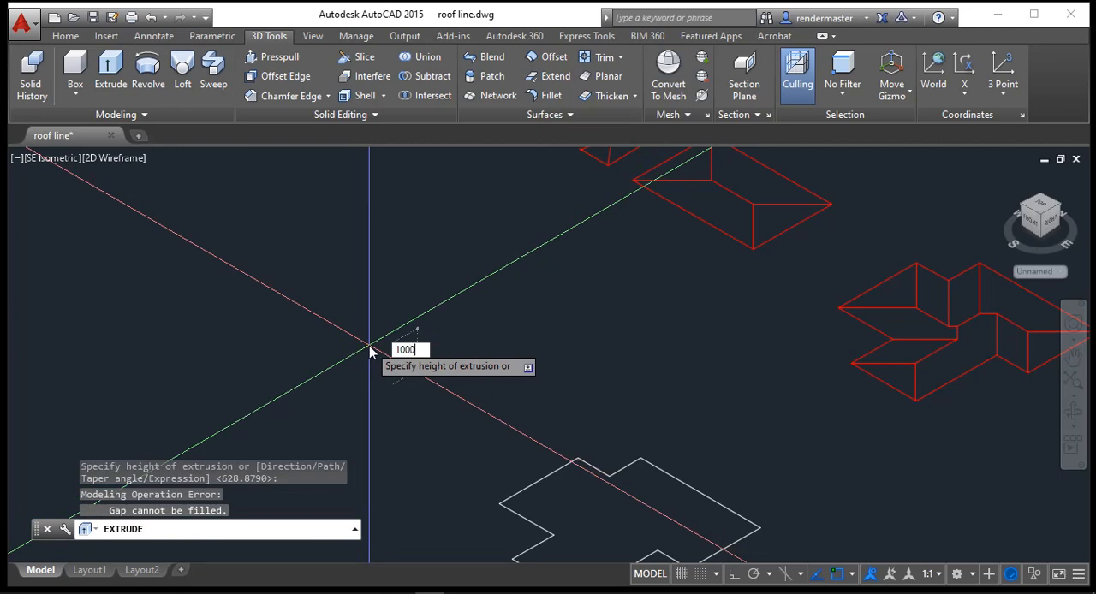
type("1000")
key("Return")
scroll(294, 394, "up", 4)
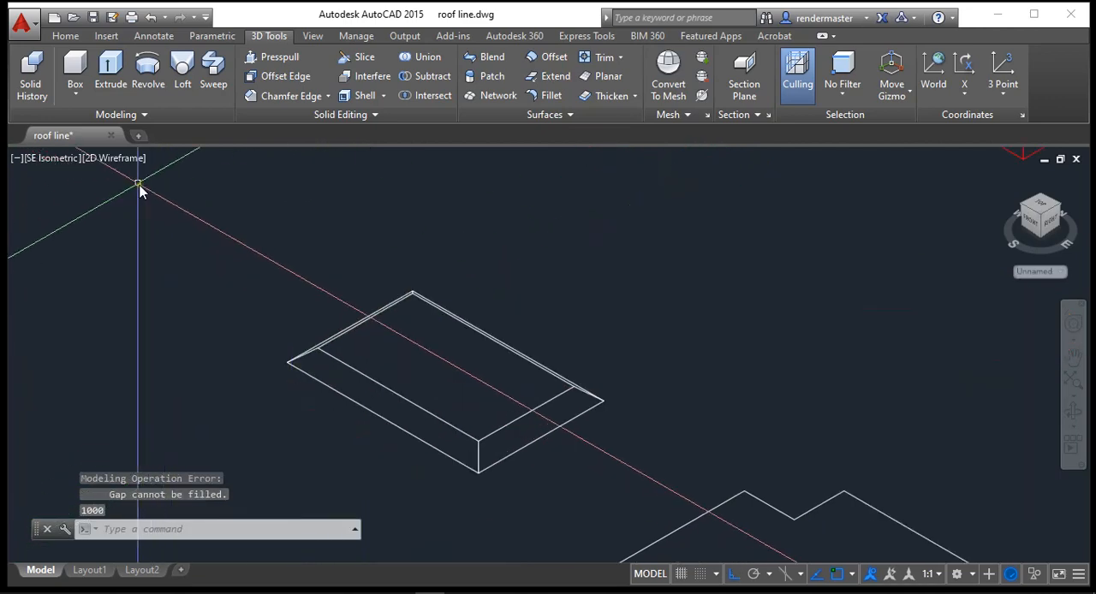
Step: Apply the Shaded with edges visual style and move the tapered rectangular solid's top face a short distance straight up
left_click(120, 160)
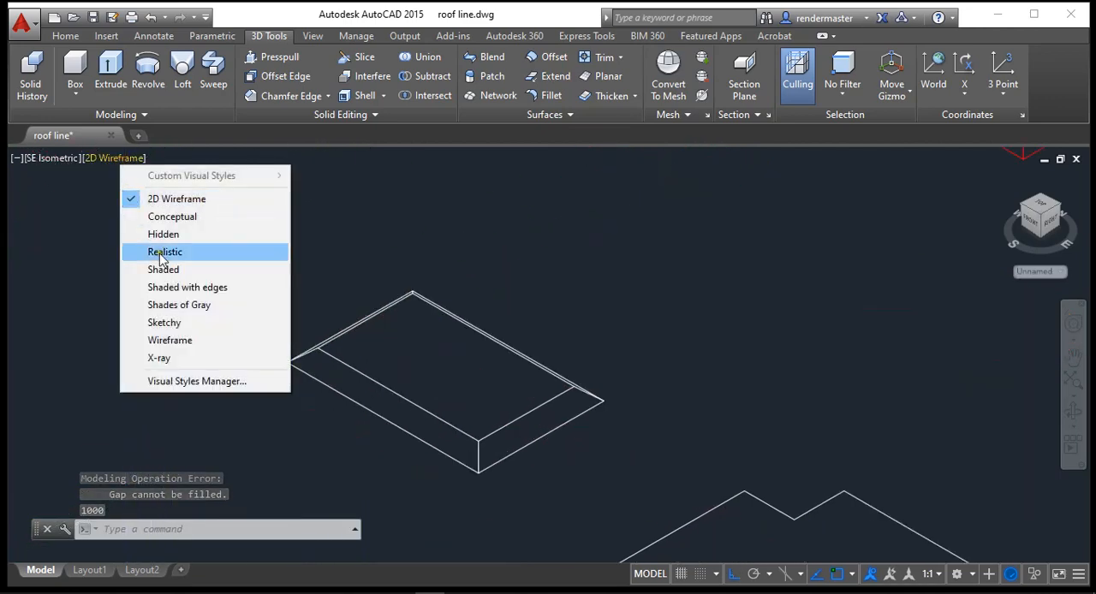
left_click(184, 288)
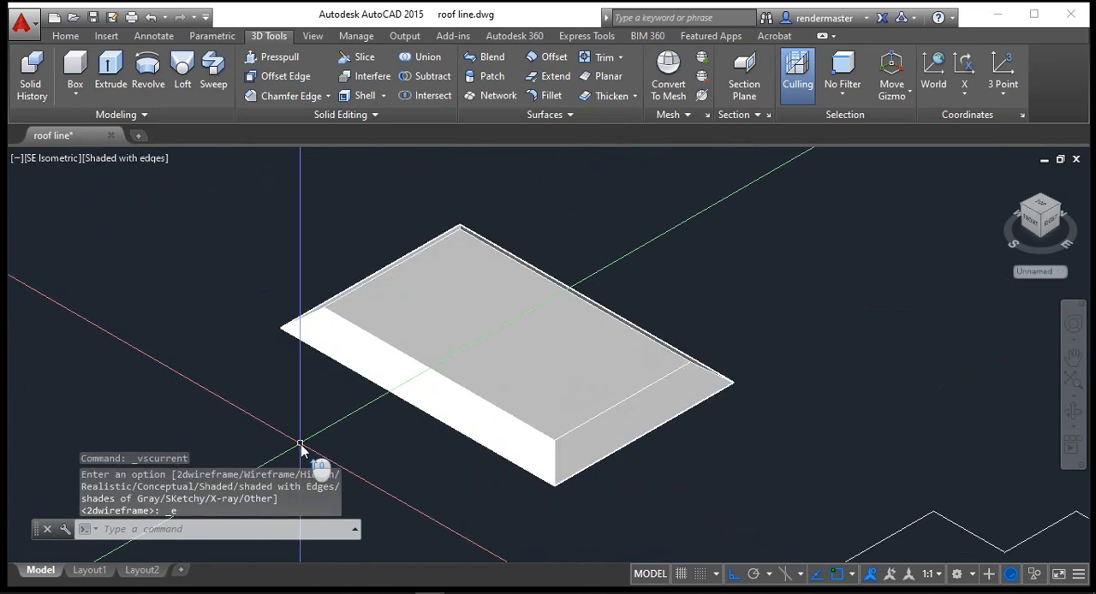
left_click(360, 116)
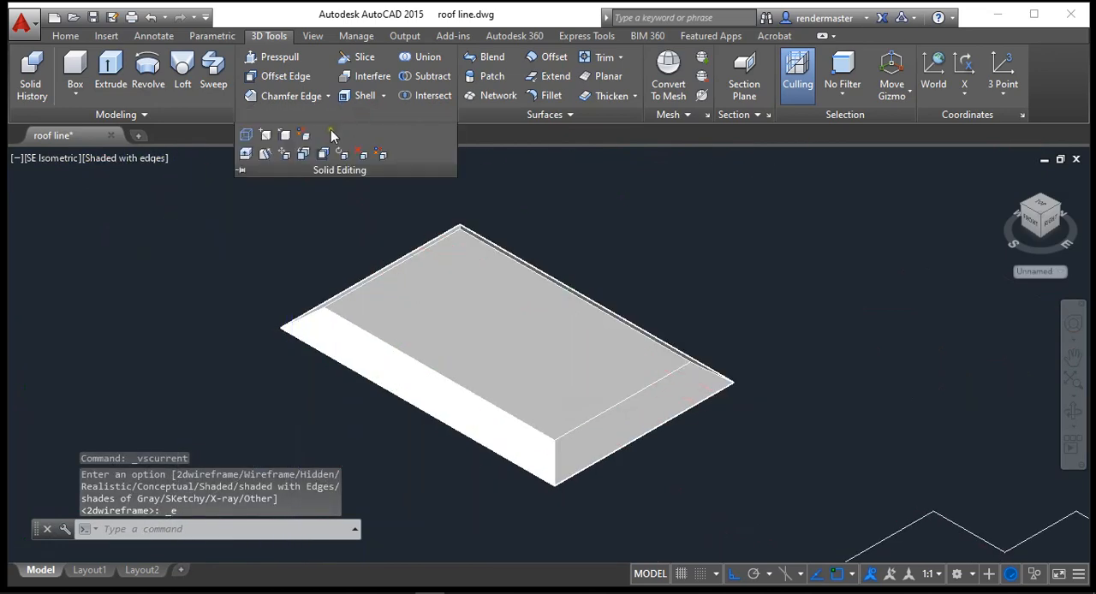
left_click(299, 154)
left_click(529, 380)
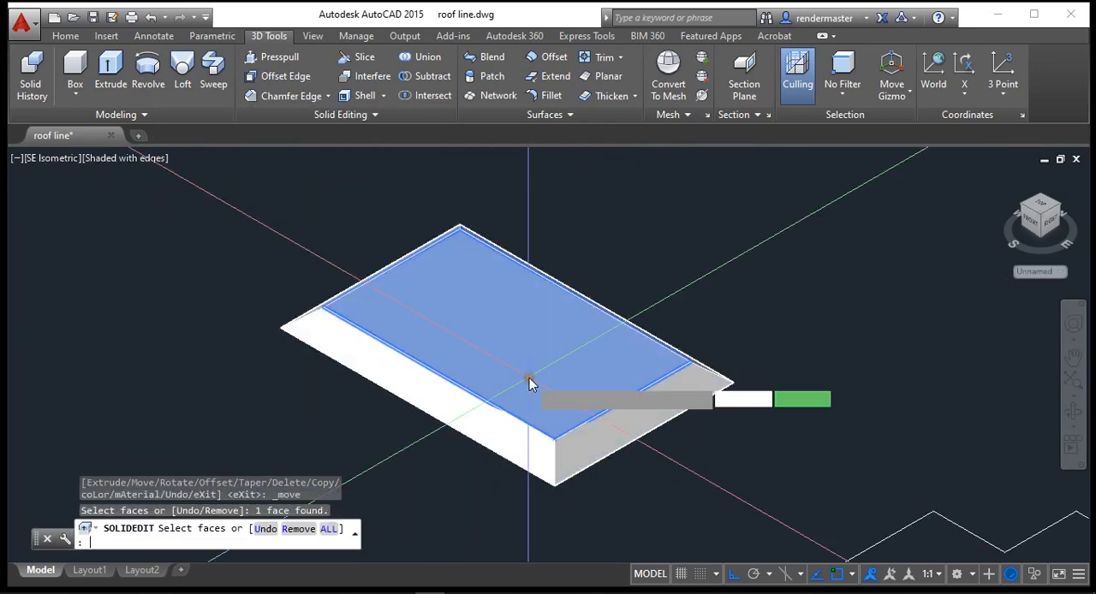
key("Return")
left_click(271, 298)
left_click(272, 274)
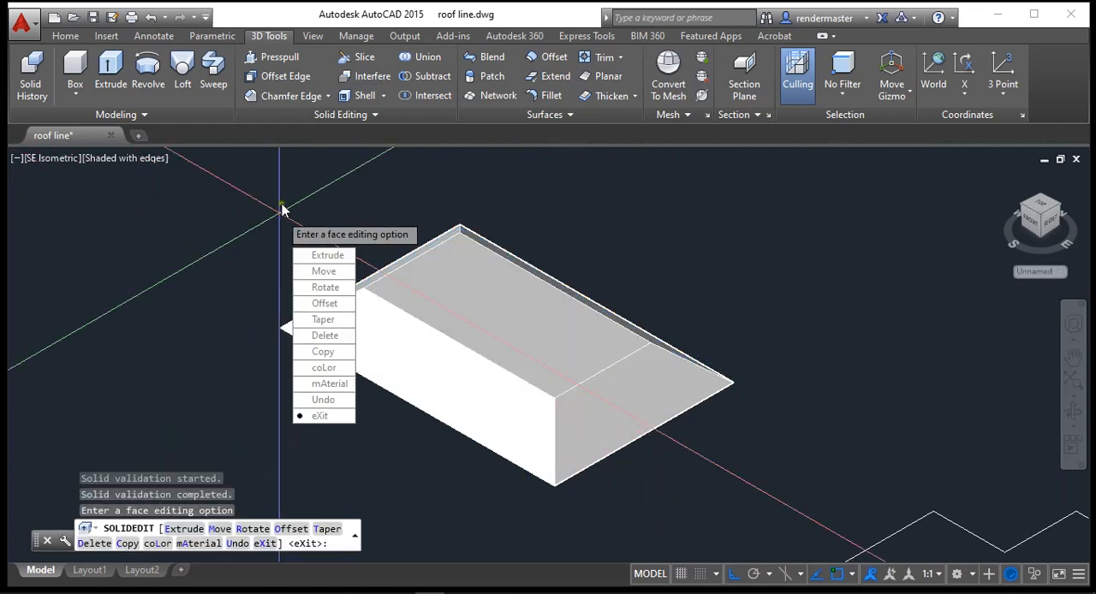
Step: Move the rectangular solid's top face up again until the sloping sides meet in a hip roof ridge
left_click(334, 272)
left_click(408, 276)
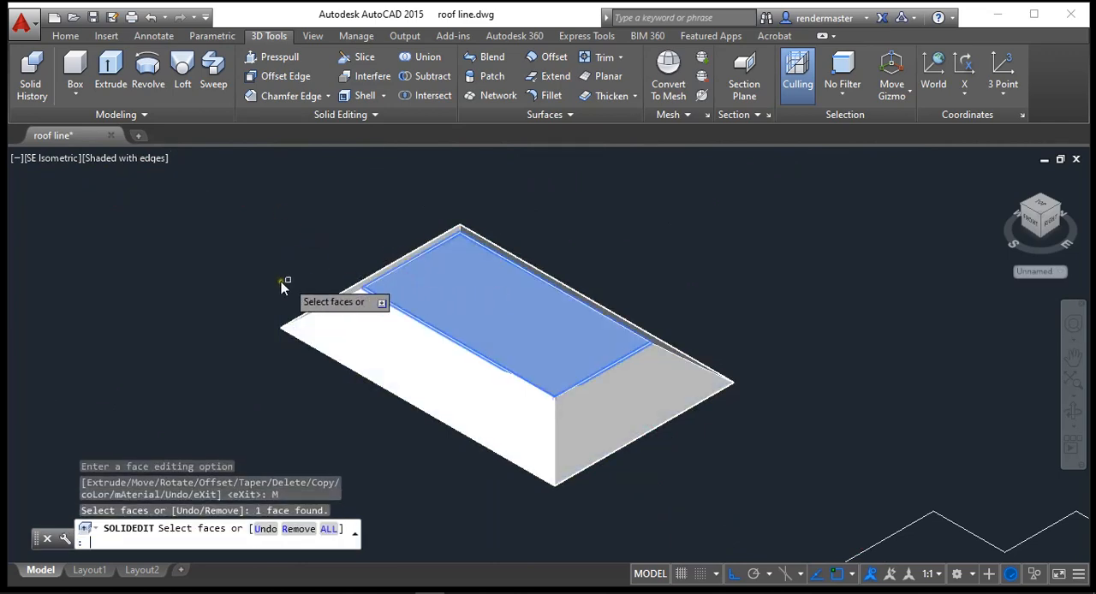
key("Return")
left_click(244, 276)
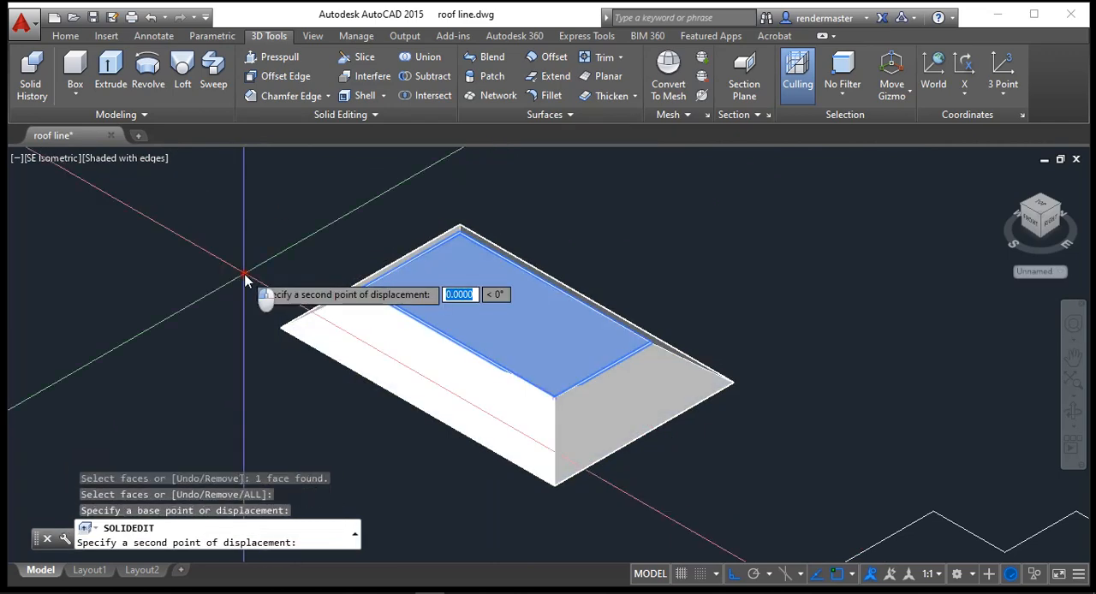
left_click(259, 208)
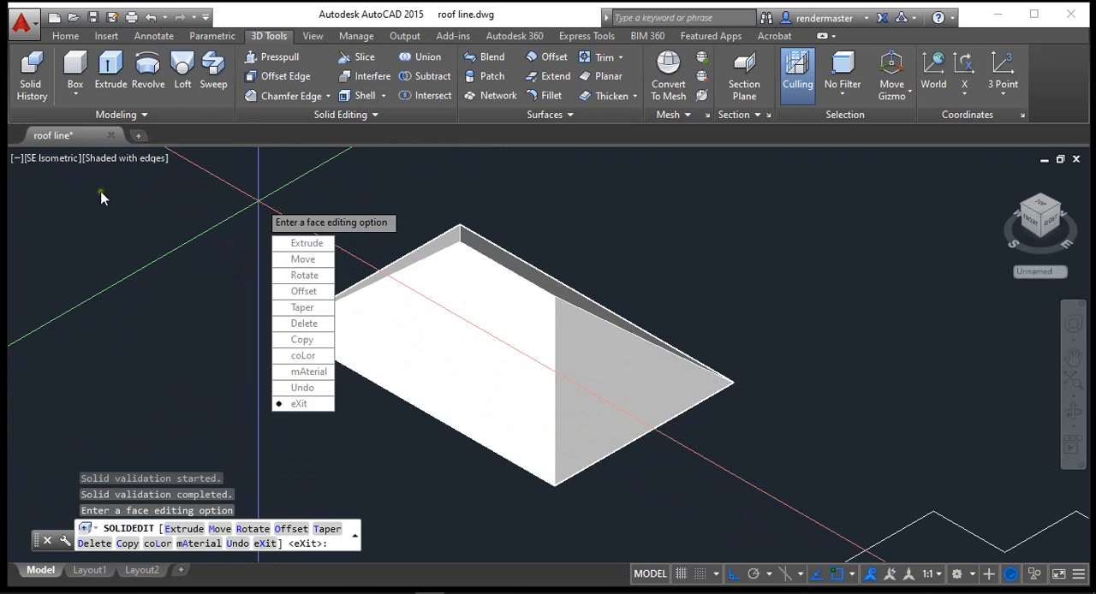
key("Return")
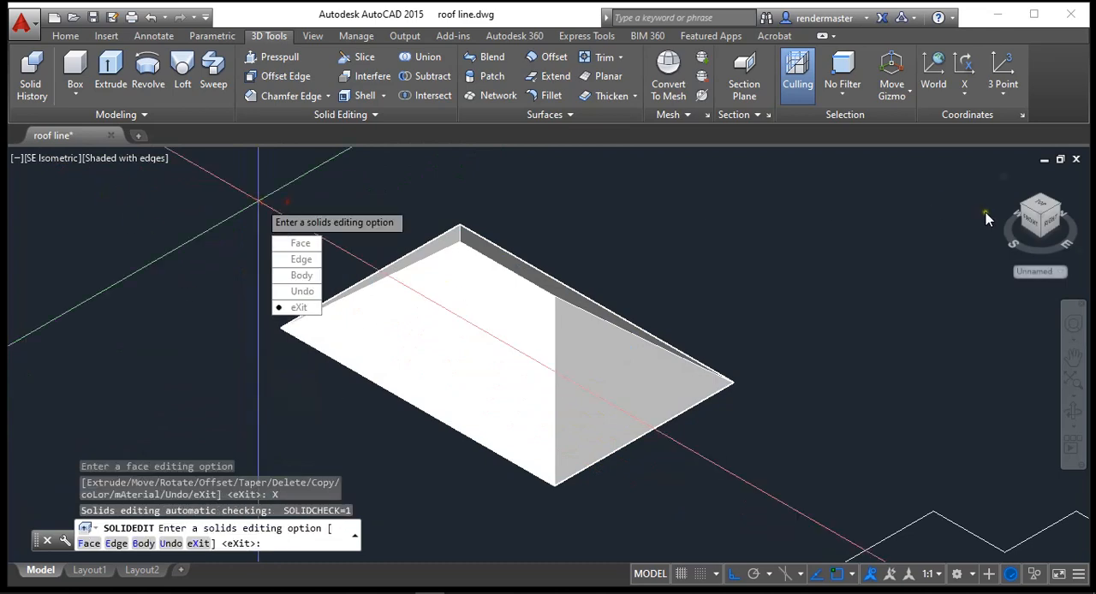
Step: Examine the rectangular hip roof and the neighbouring roof plans from behind, ending solid editing with the white multi-winged outline in view
left_click(1073, 412)
left_click_drag(590, 349, 720, 378)
left_click_drag(524, 299, 344, 420)
scroll(91, 477, "up", 5)
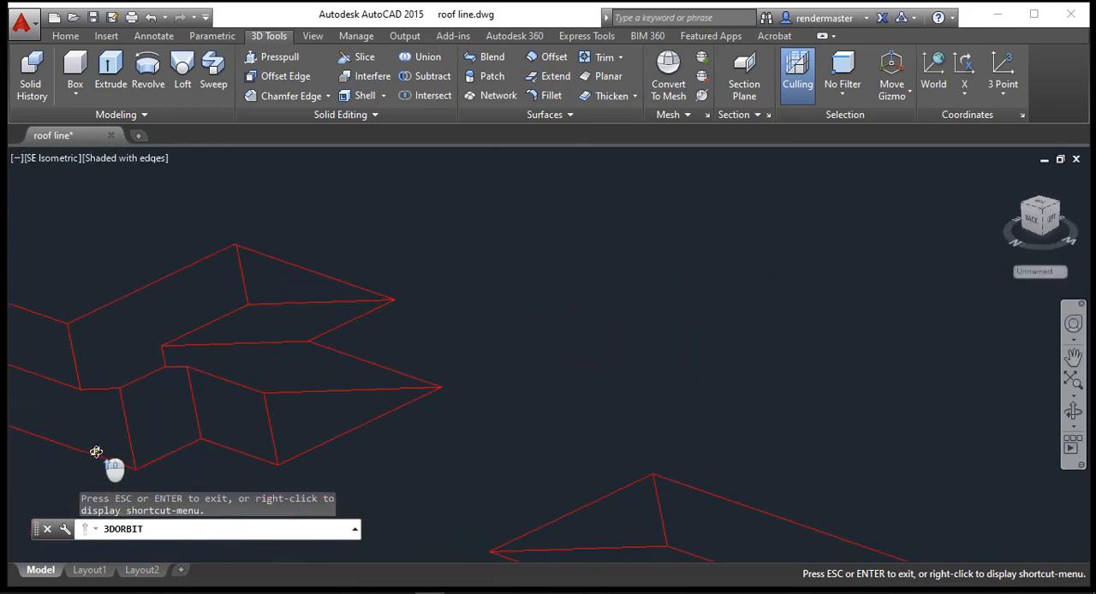
left_click_drag(582, 396, 420, 378)
scroll(300, 428, "down", 6)
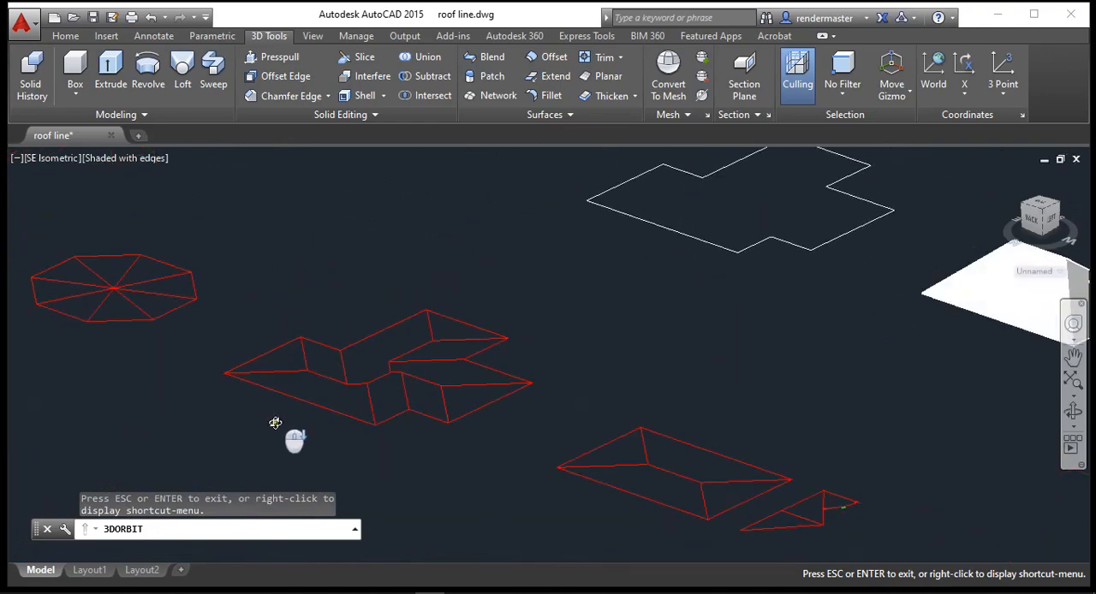
scroll(524, 313, "up", 5)
right_click(532, 315)
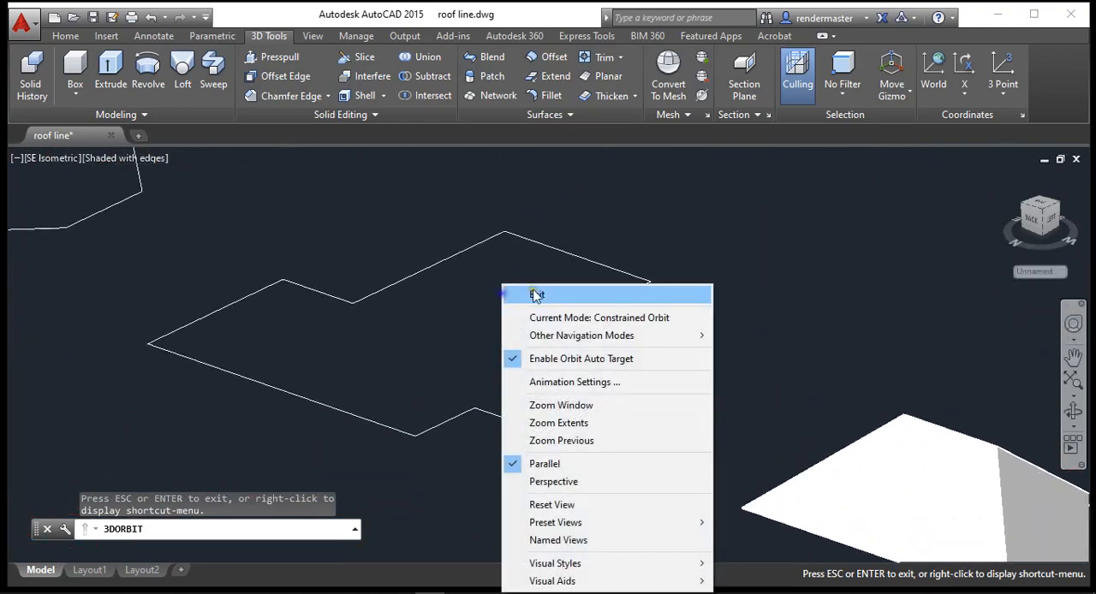
left_click(542, 292)
key("Escape")
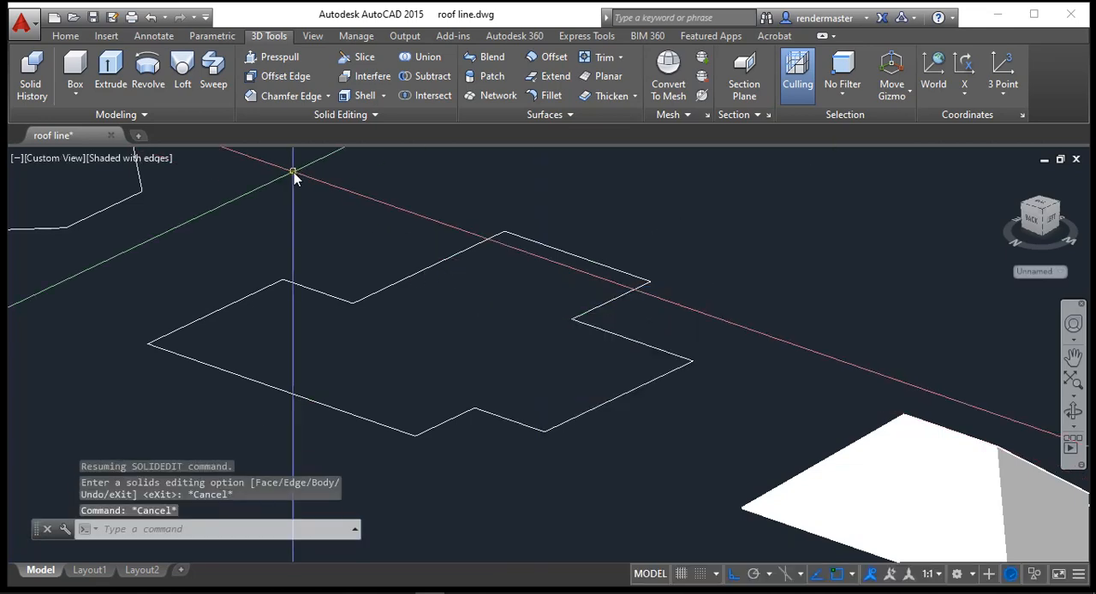
Step: Extrude the white multi-winged outline with a 50° taper angle to a low freehand height that keeps a flat top
left_click(123, 74)
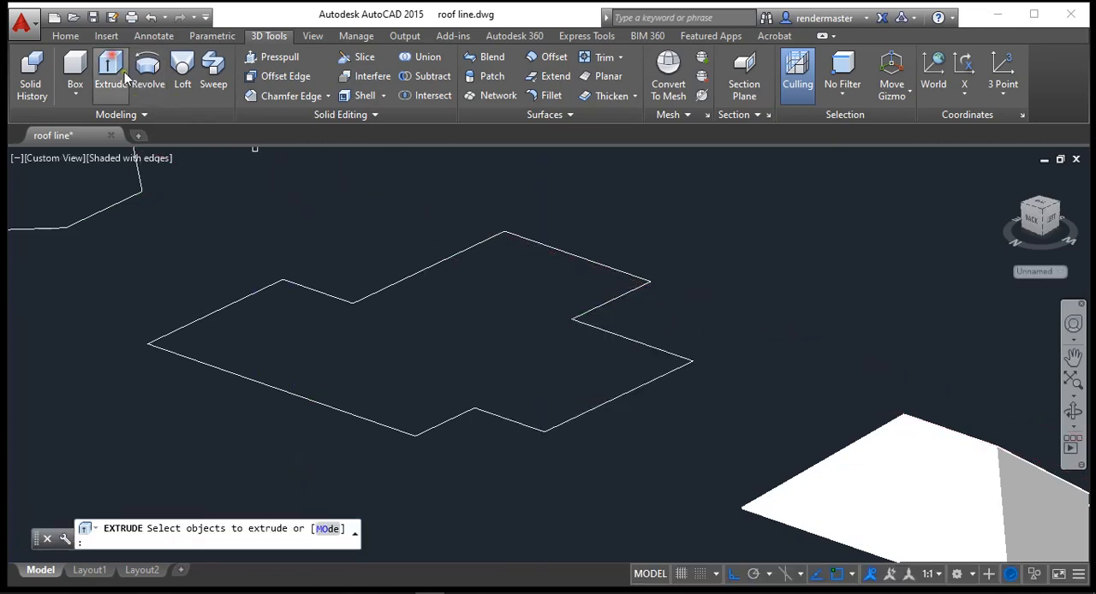
left_click(290, 395)
key("Return")
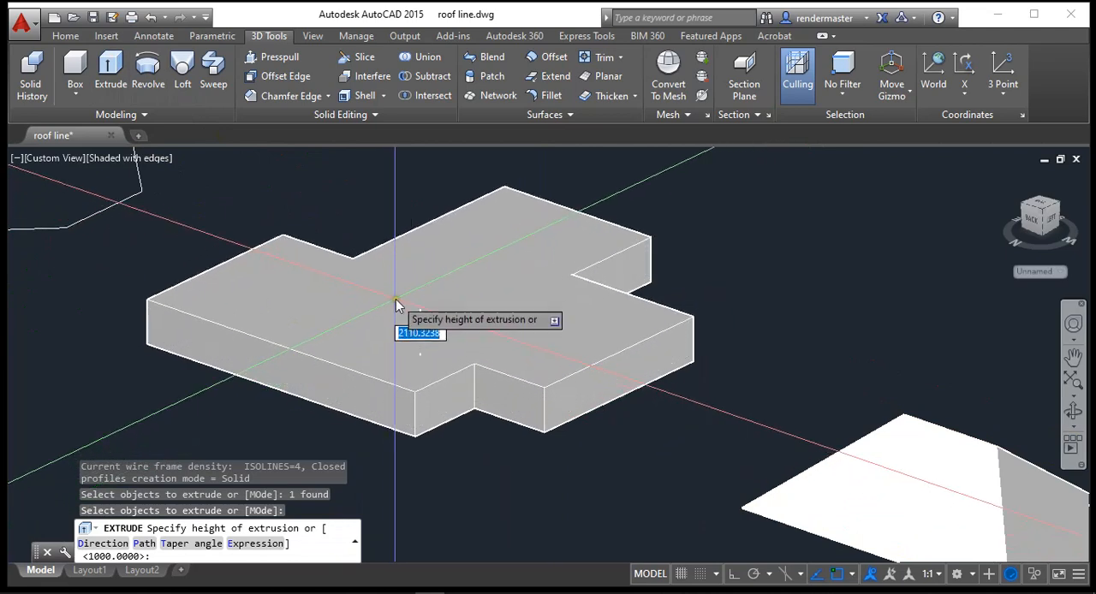
type("t")
key("Return")
key("Return")
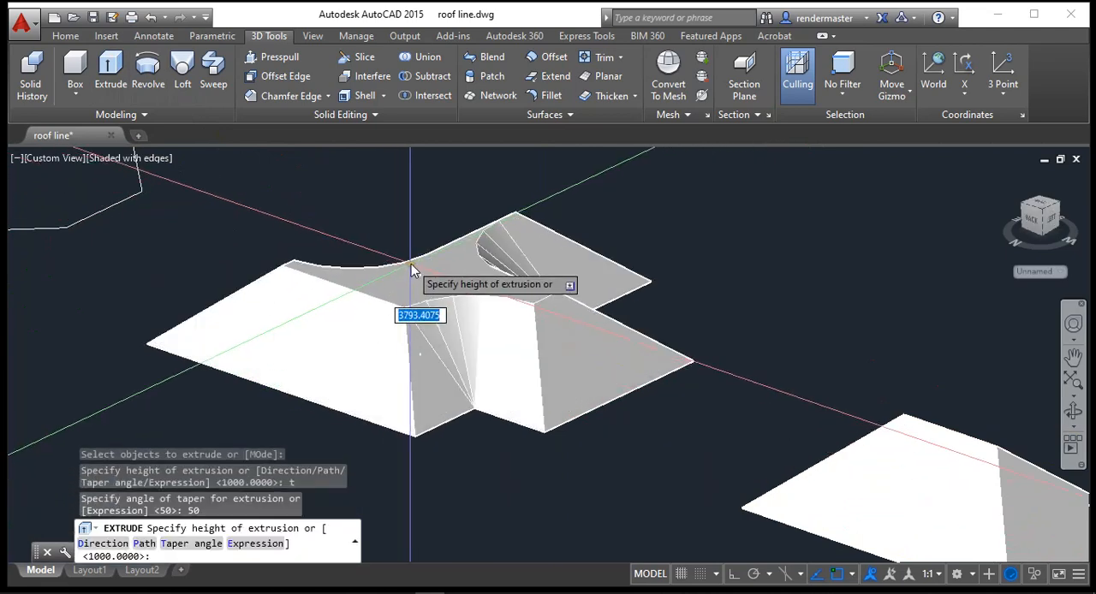
left_click(404, 312)
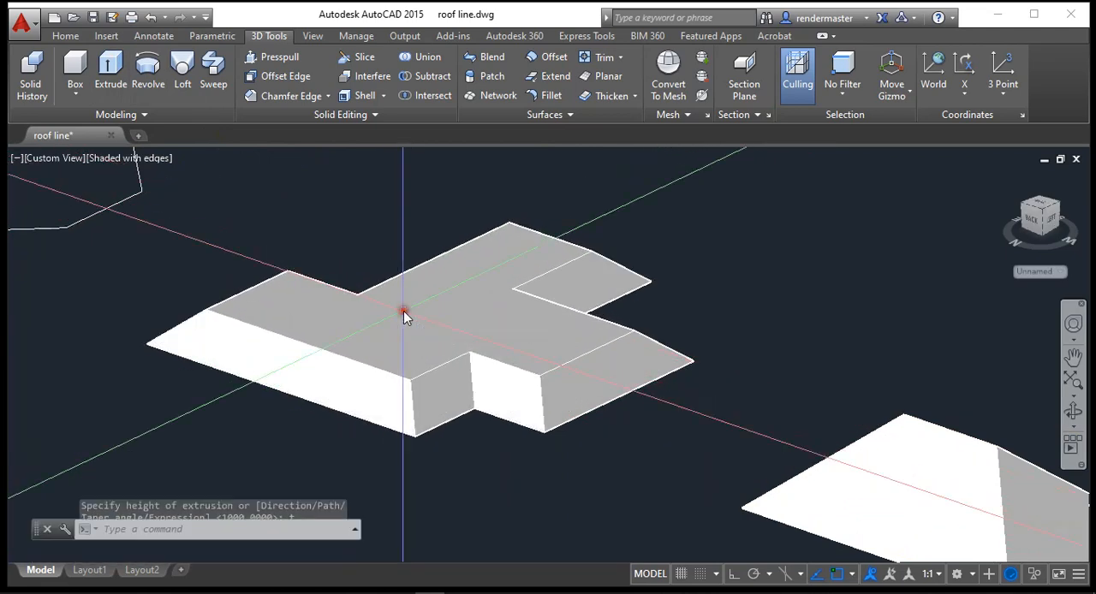
Step: Move the multi-winged solid's flat top face straight up to lengthen its sloping sides and narrow the top
scroll(195, 307, "up", 2)
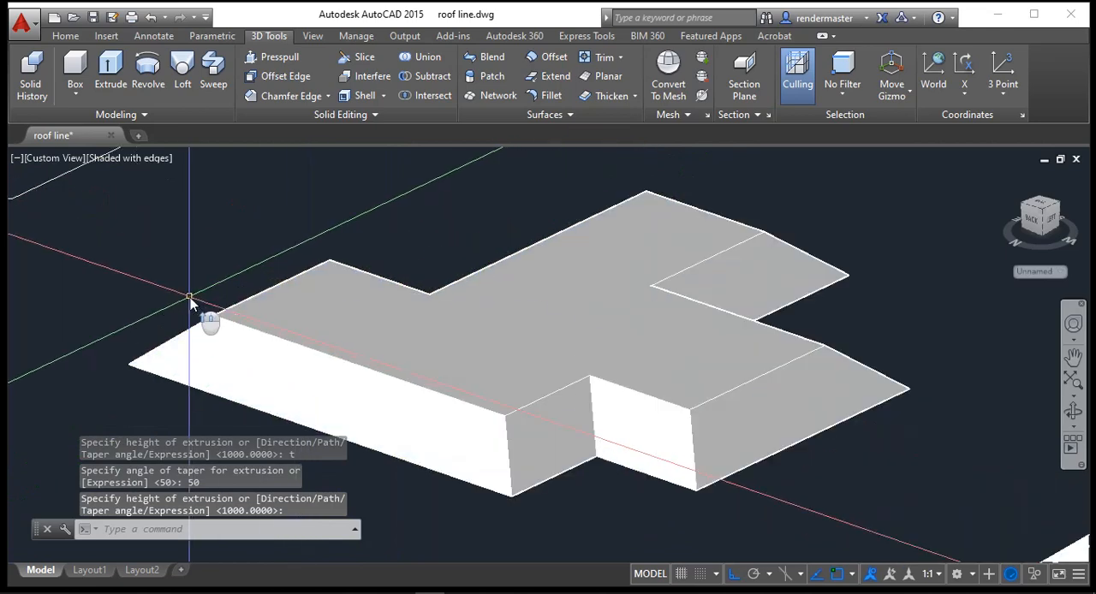
left_click(363, 118)
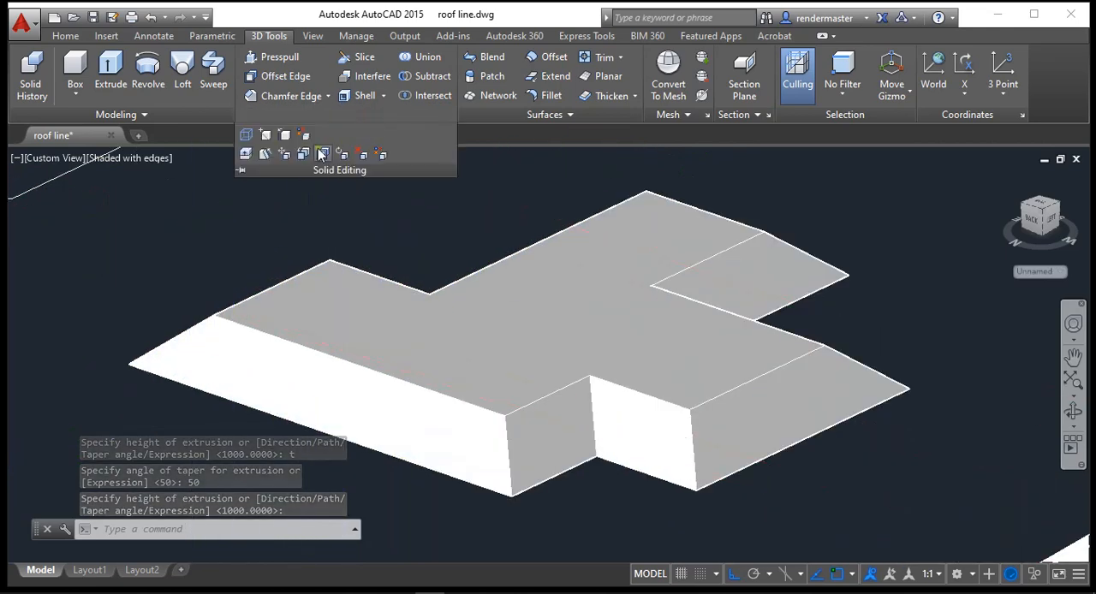
left_click(288, 157)
left_click(285, 298)
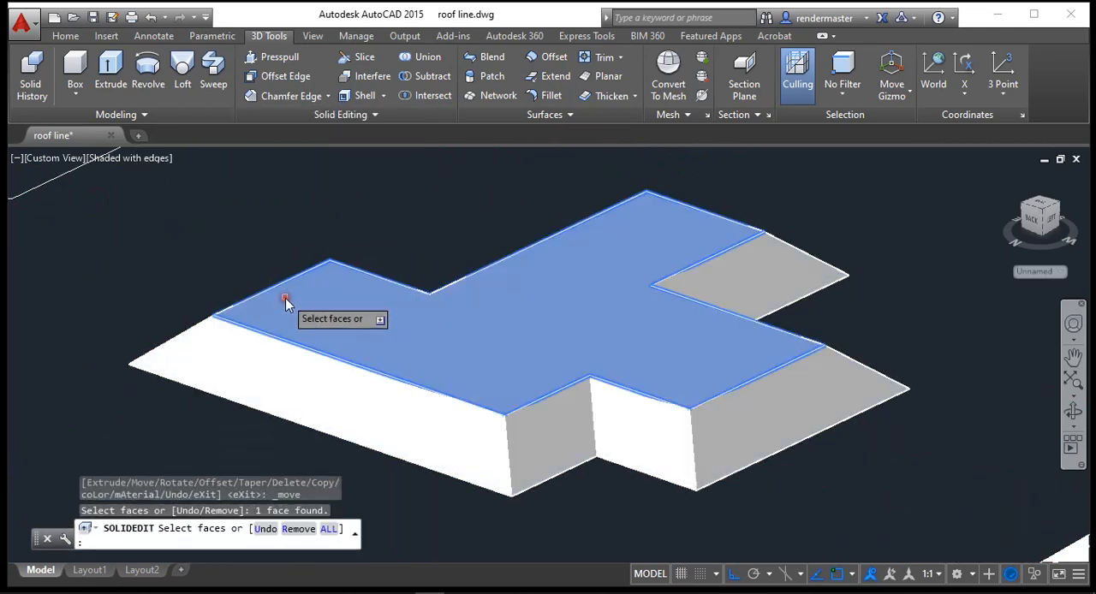
key("Return")
left_click(189, 301)
left_click(200, 262)
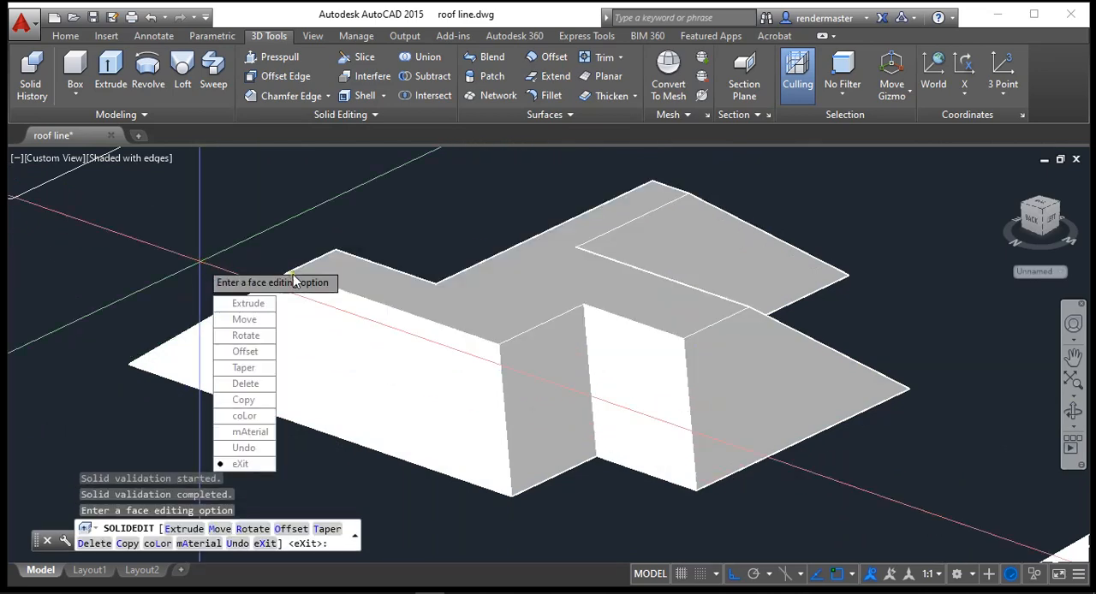
Step: Move the multi-winged solid's flat top face straight up again, narrowing it to a small remaining flat face
left_click(245, 319)
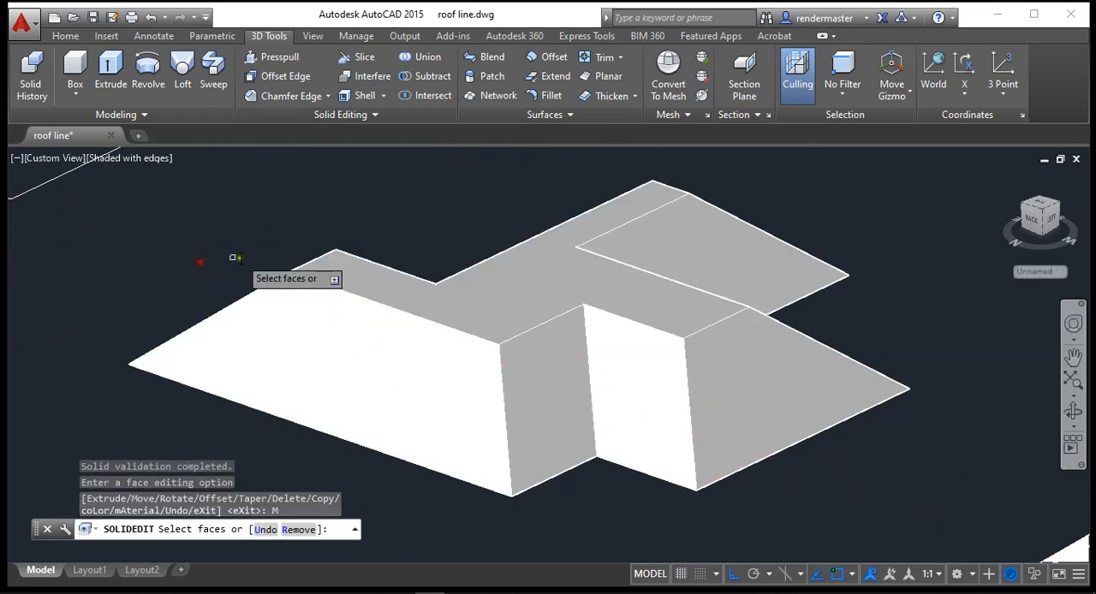
left_click(469, 284)
key("Return")
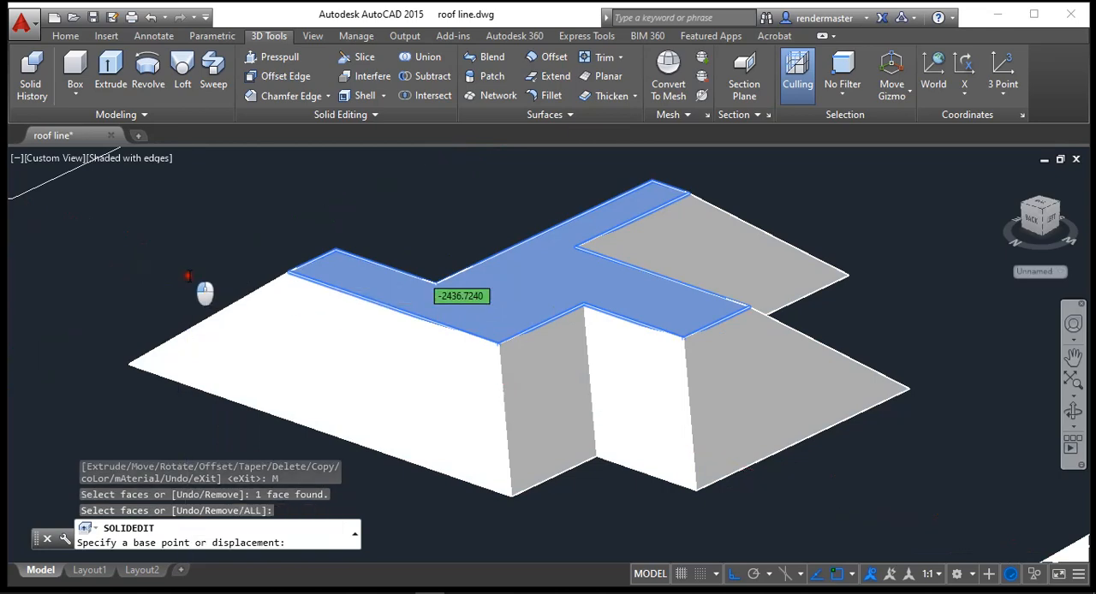
left_click(192, 269)
left_click(195, 237)
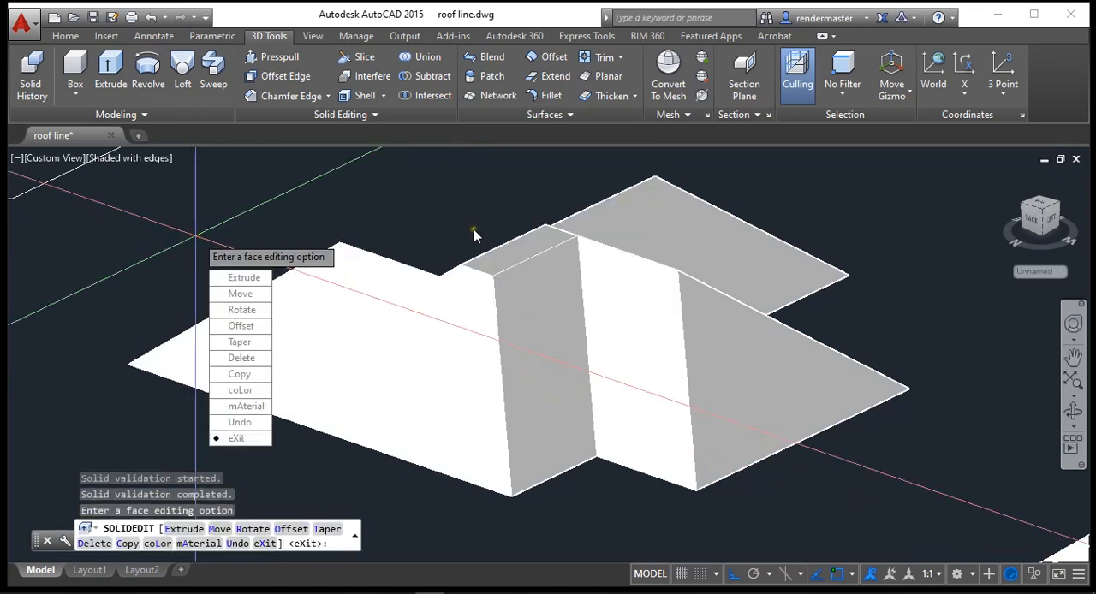
Step: Move the multi-winged roof's small remaining top face up until the slopes meet in a ridge, and end face editing
left_click(240, 293)
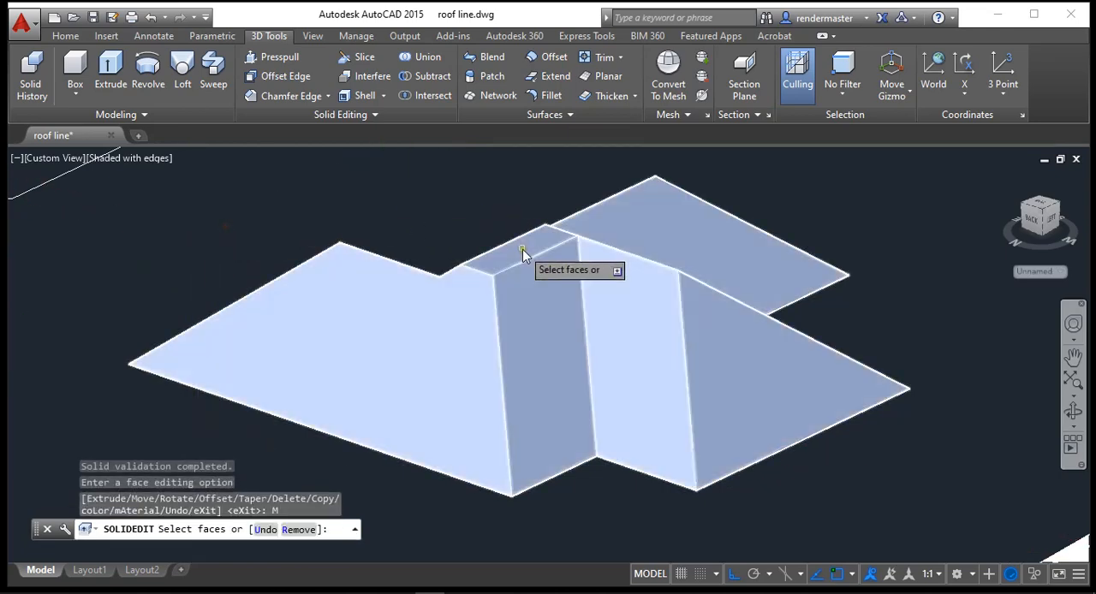
left_click(522, 251)
key("Return")
left_click(453, 229)
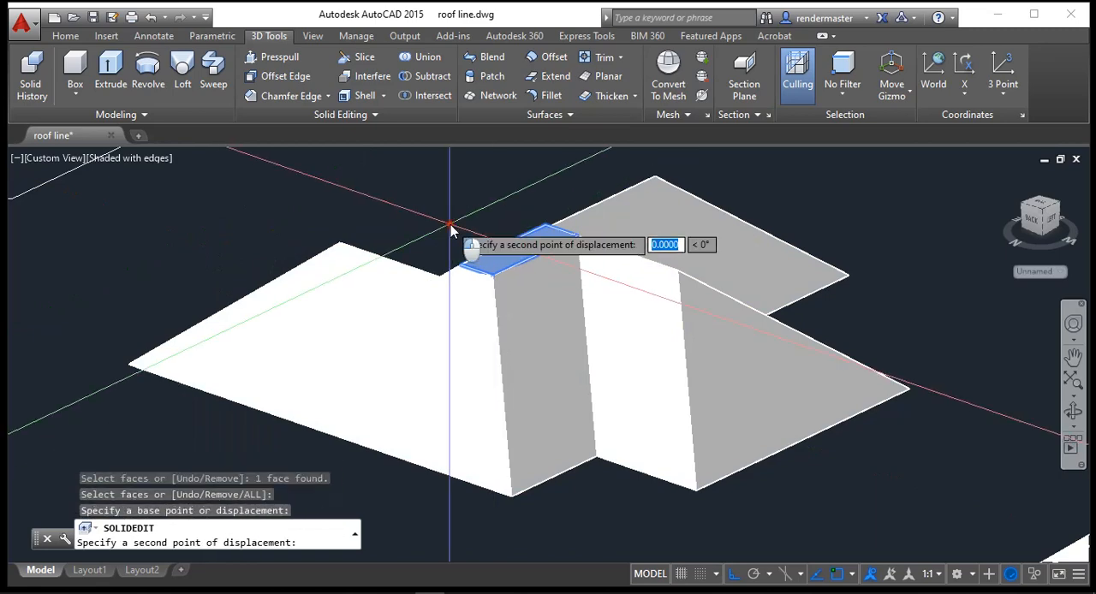
left_click(454, 197)
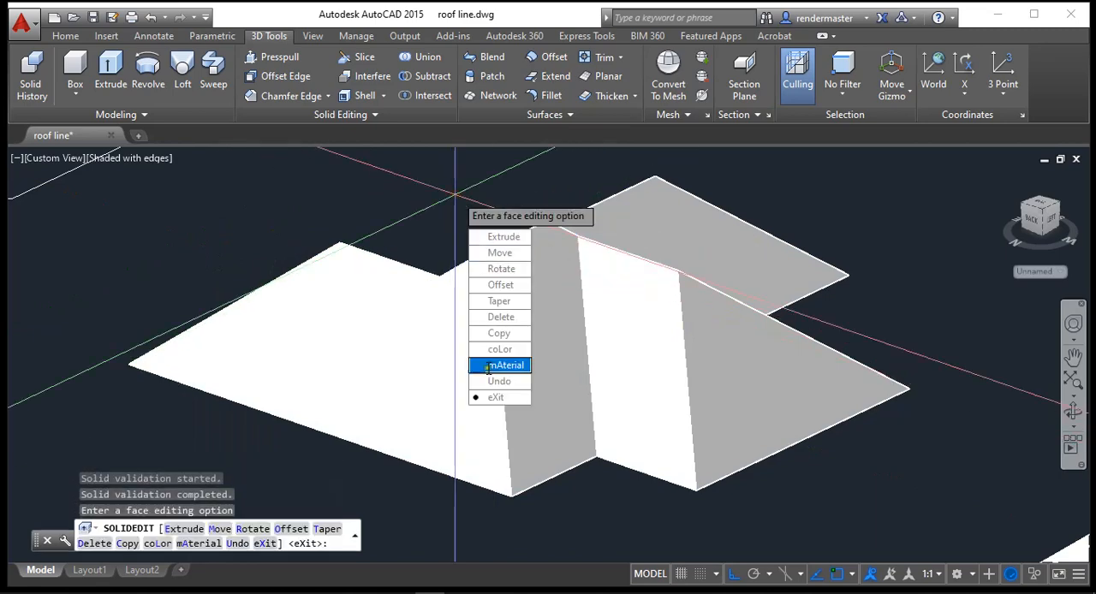
left_click(494, 397)
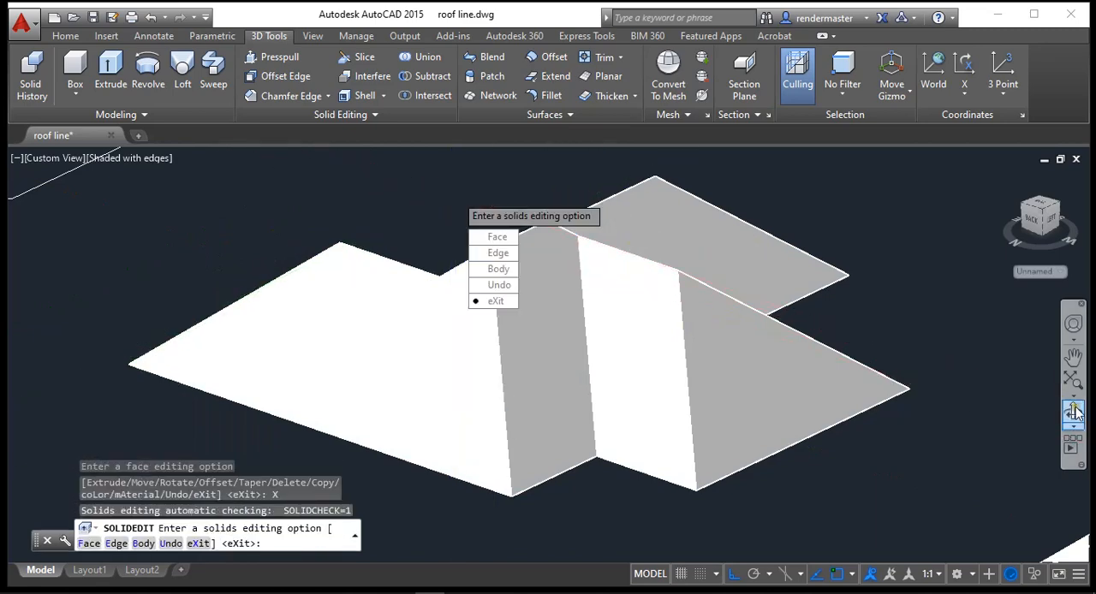
Step: Extrude the octagonal outline with a freehand taper angle of about 72° to a height of about 3821, bringing its sides to a point
left_click(1073, 413)
mouse_move(608, 309)
left_mouse_down()
mouse_move(420, 318)
mouse_move(357, 342)
mouse_move(217, 313)
mouse_move(91, 316)
mouse_move(448, 292)
mouse_move(702, 245)
mouse_move(765, 260)
mouse_move(712, 409)
mouse_move(715, 451)
mouse_move(728, 429)
left_mouse_up()
mouse_move(726, 393)
left_mouse_down()
mouse_move(658, 399)
mouse_move(430, 217)
mouse_move(394, 232)
left_mouse_up()
key("Escape")
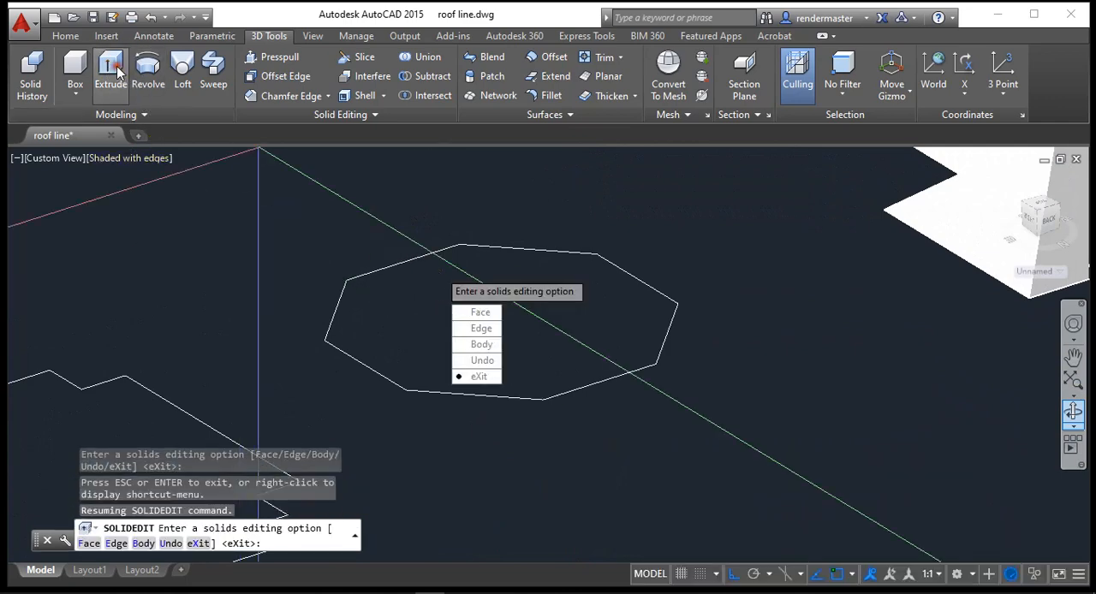
left_click(112, 74)
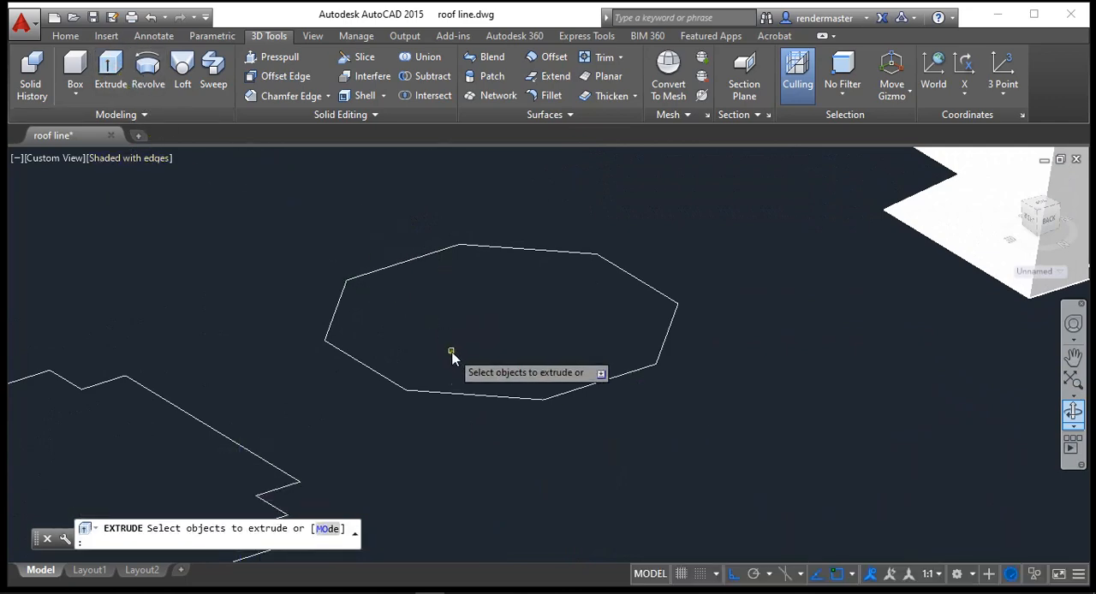
left_click(434, 391)
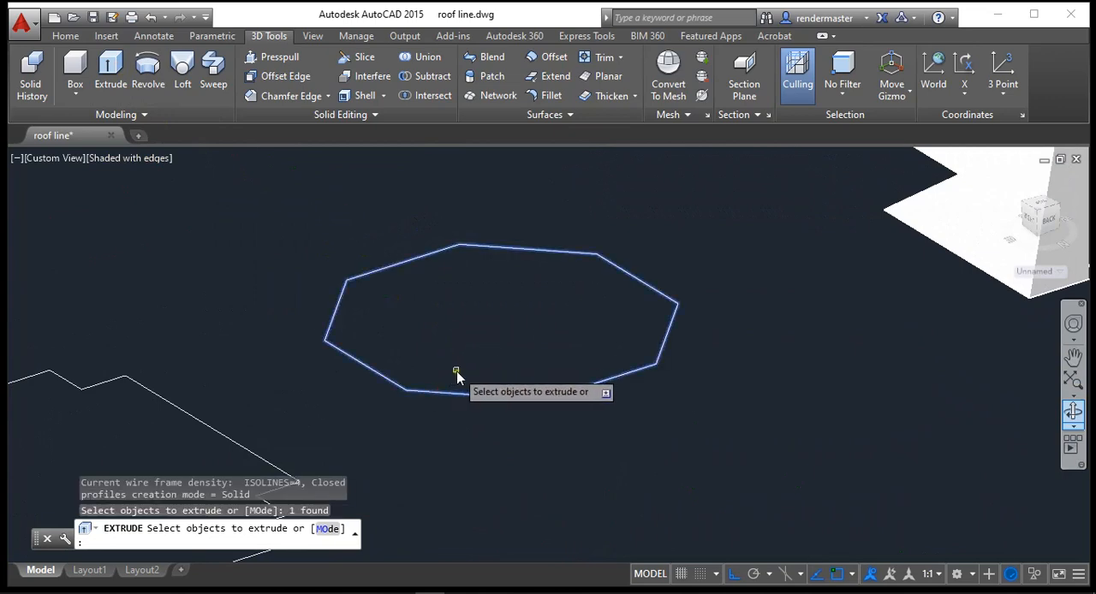
key("Return")
type("t")
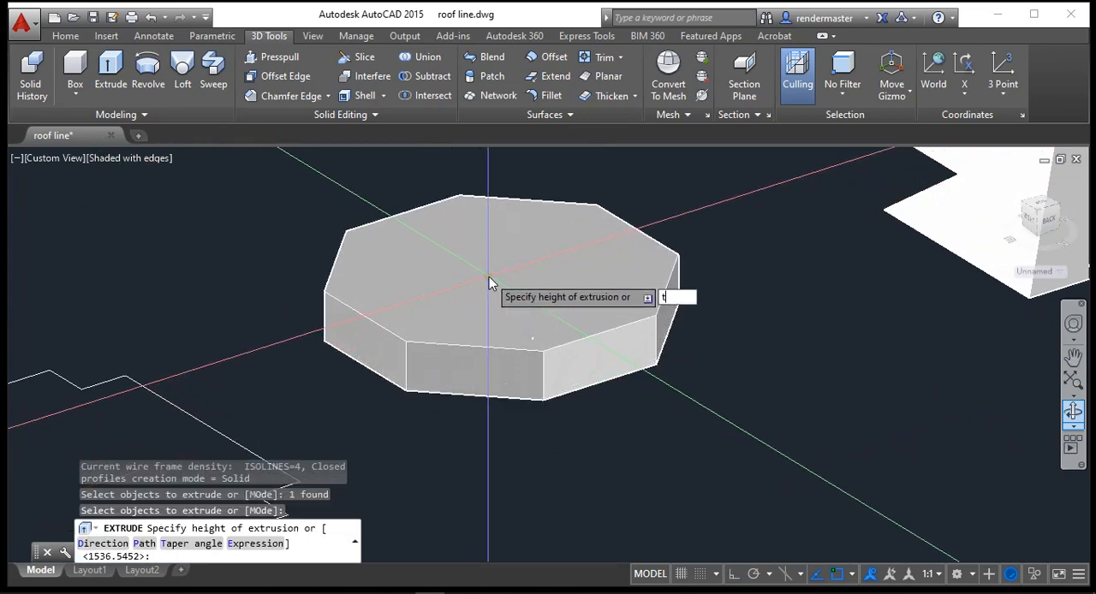
key("Return")
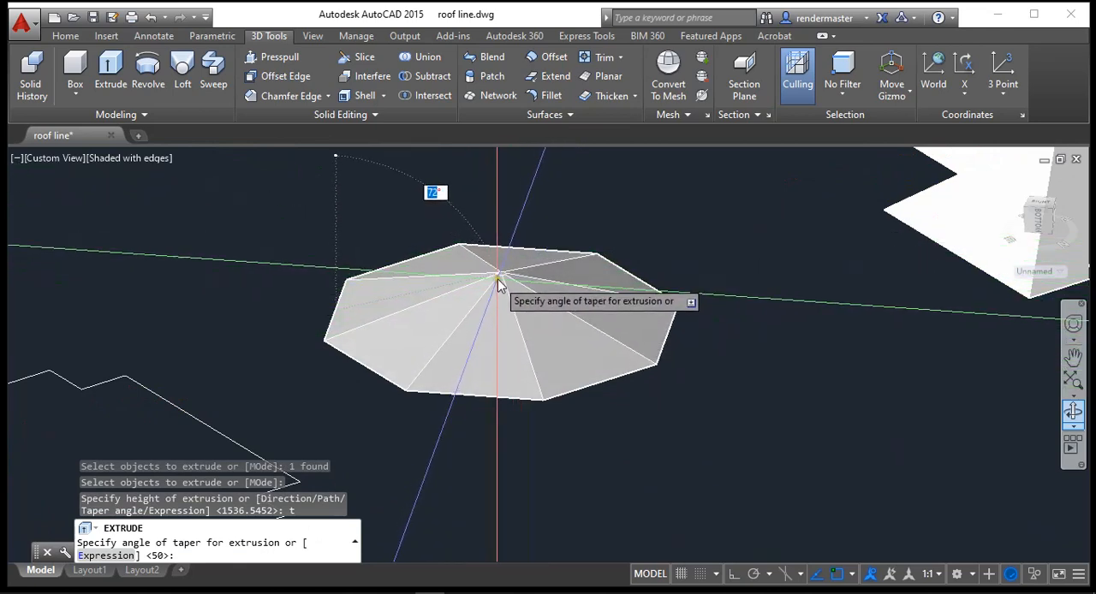
left_click(499, 282)
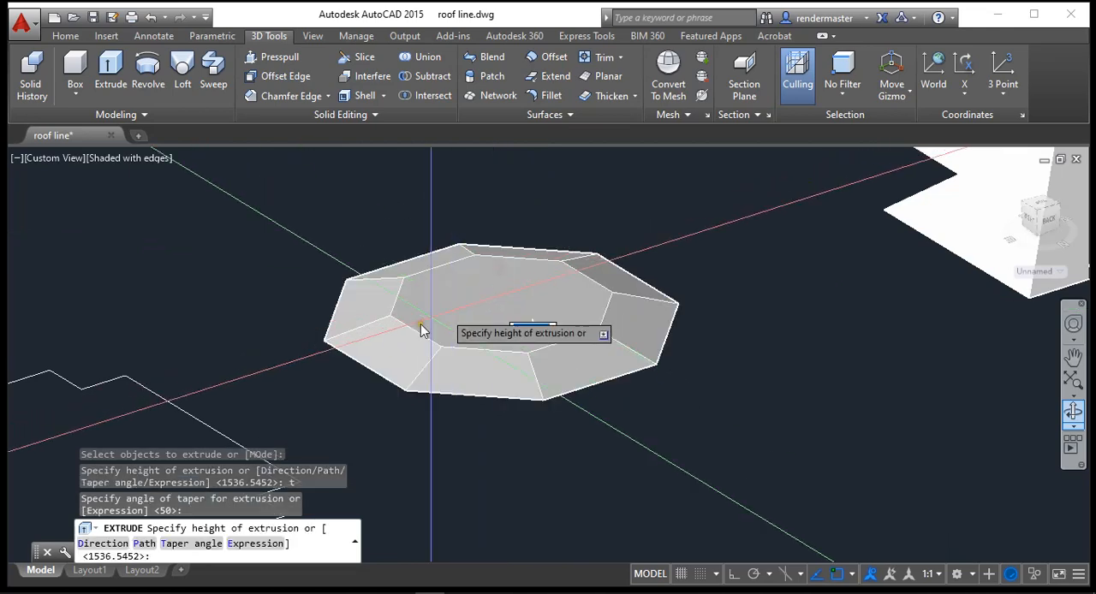
left_click(552, 201)
scroll(760, 321, "down", 5)
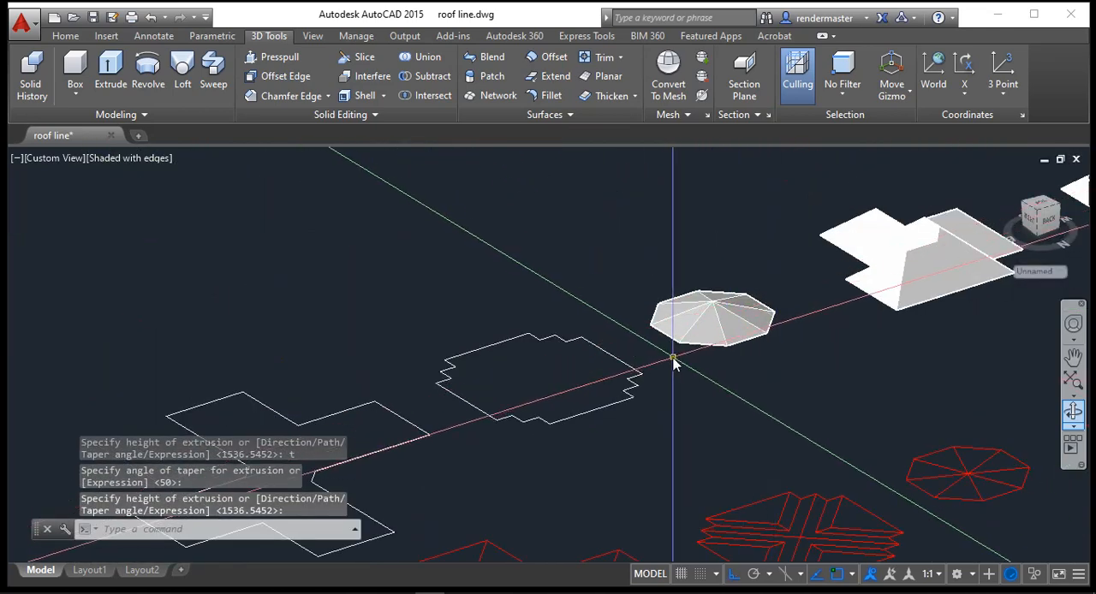
scroll(673, 428, "down", 3)
scroll(709, 460, "up", 8)
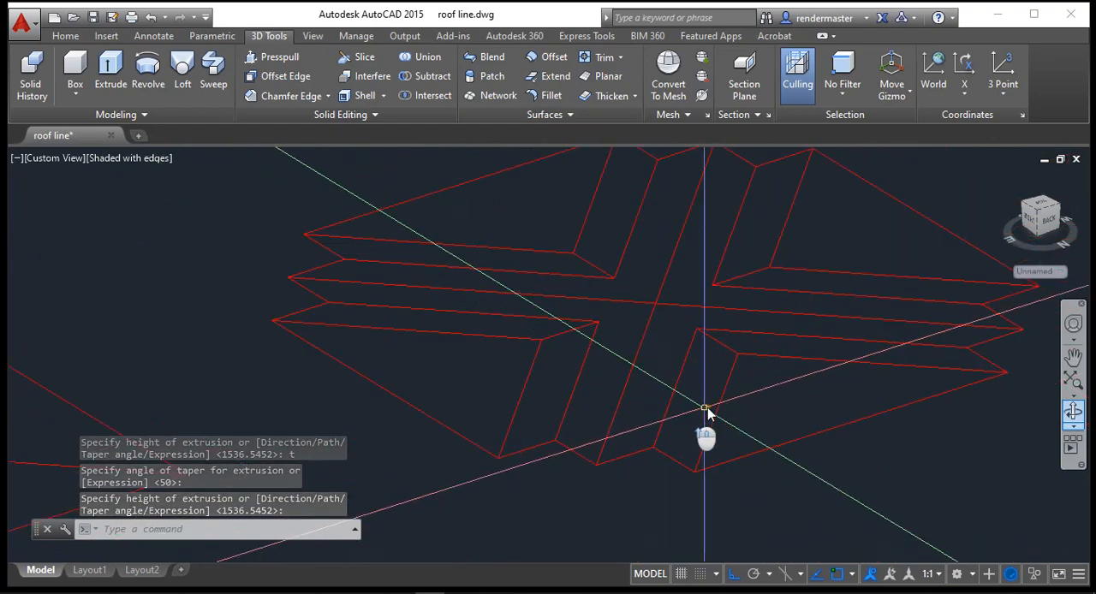
scroll(695, 388, "down", 5)
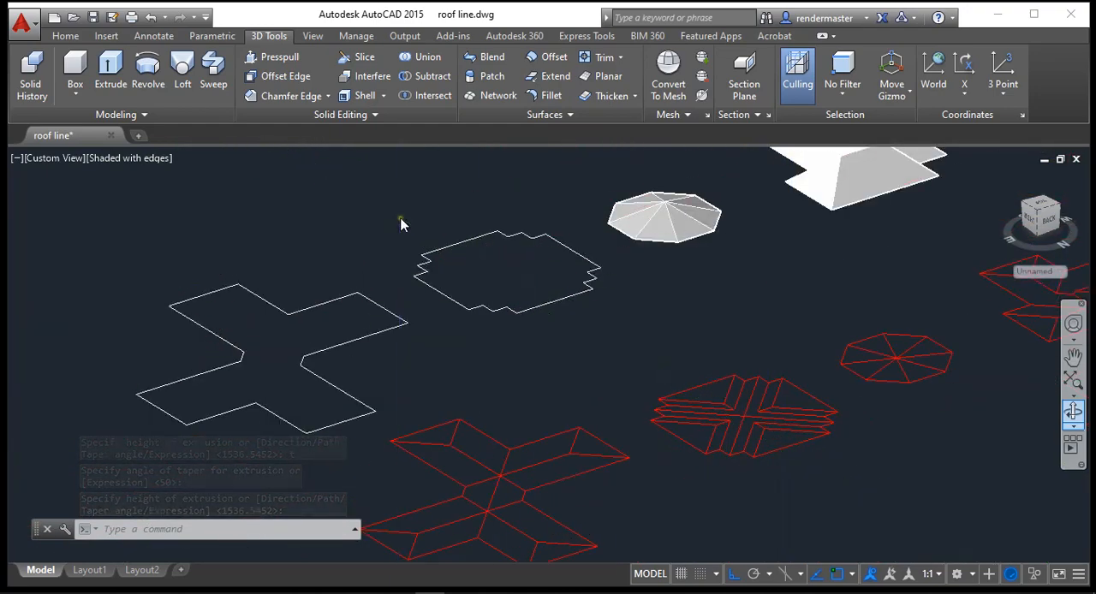
scroll(401, 224, "up", 2)
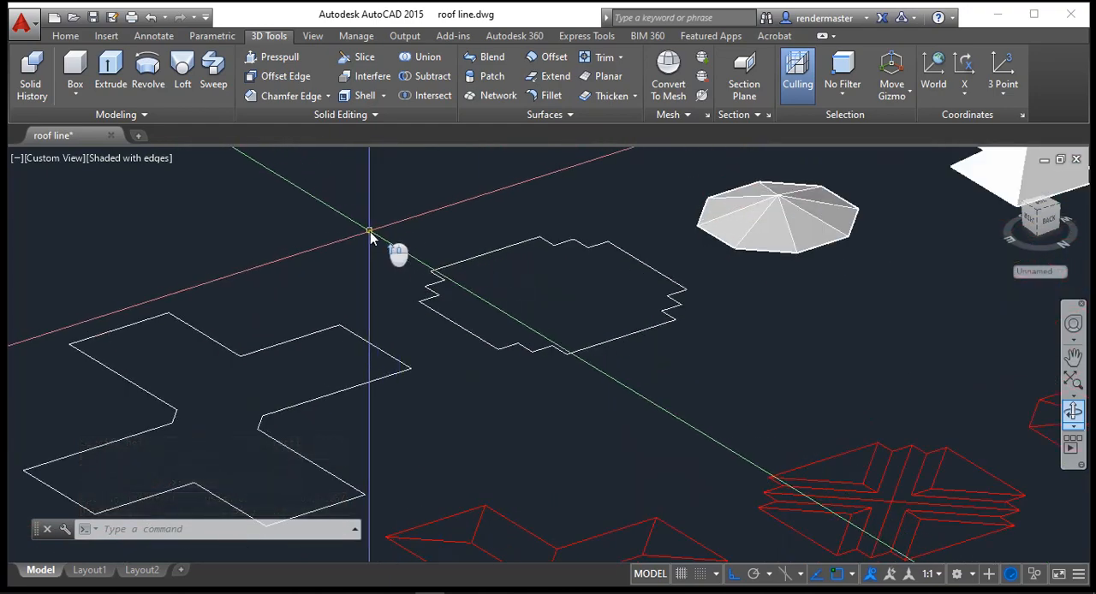
left_click(110, 73)
left_click(431, 304)
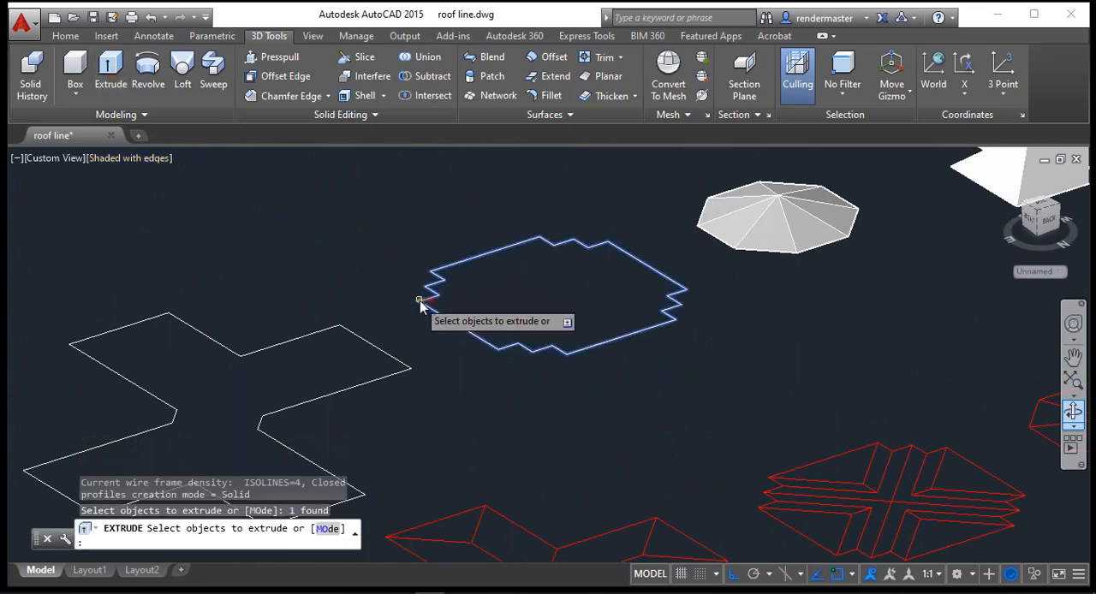
key("Return")
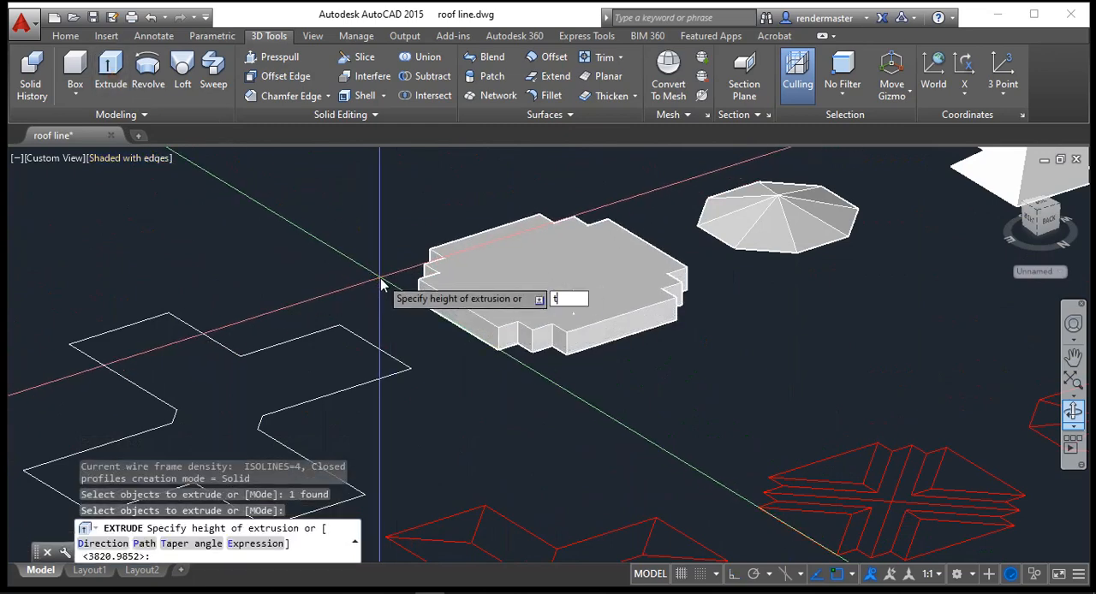
key("Return")
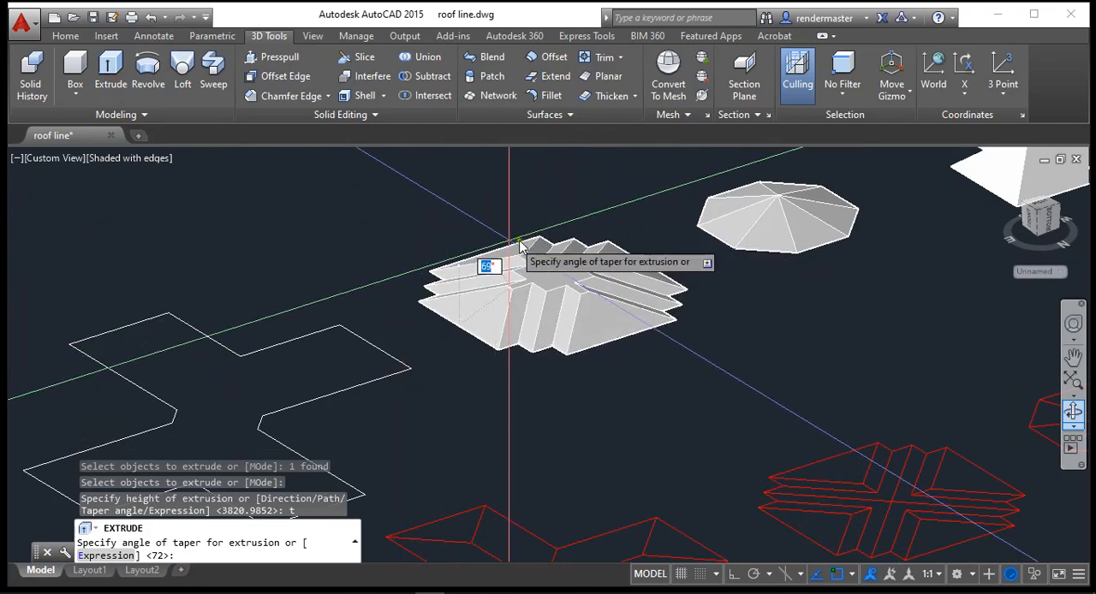
scroll(553, 234, "up", 3)
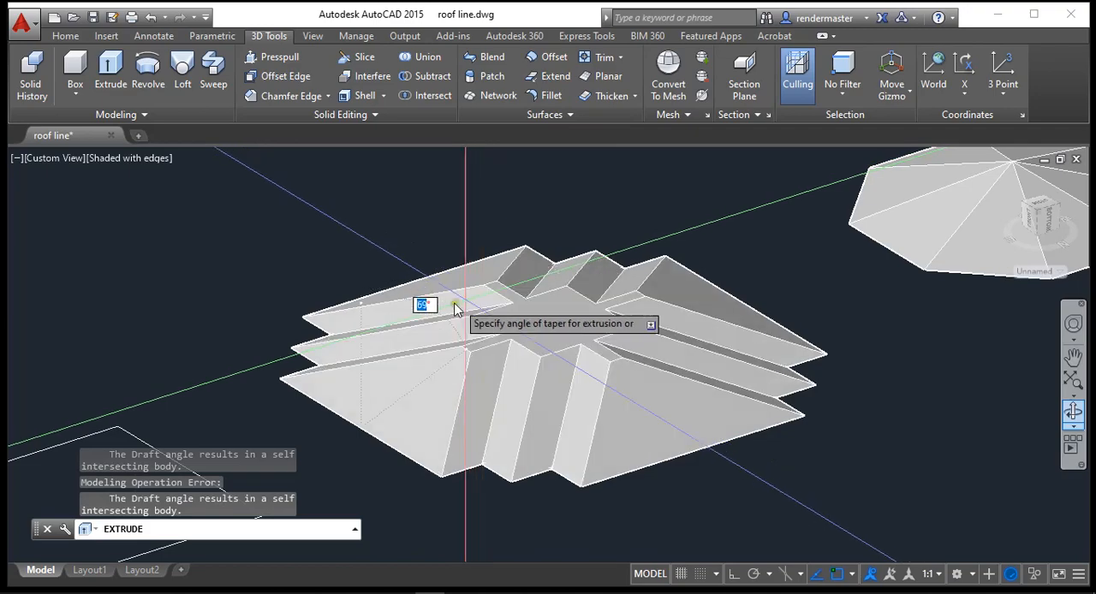
key("Escape")
Step: Extrude the stepped-corner outline with a 50° taper angle to a low freehand height that keeps a flat top
left_click(111, 72)
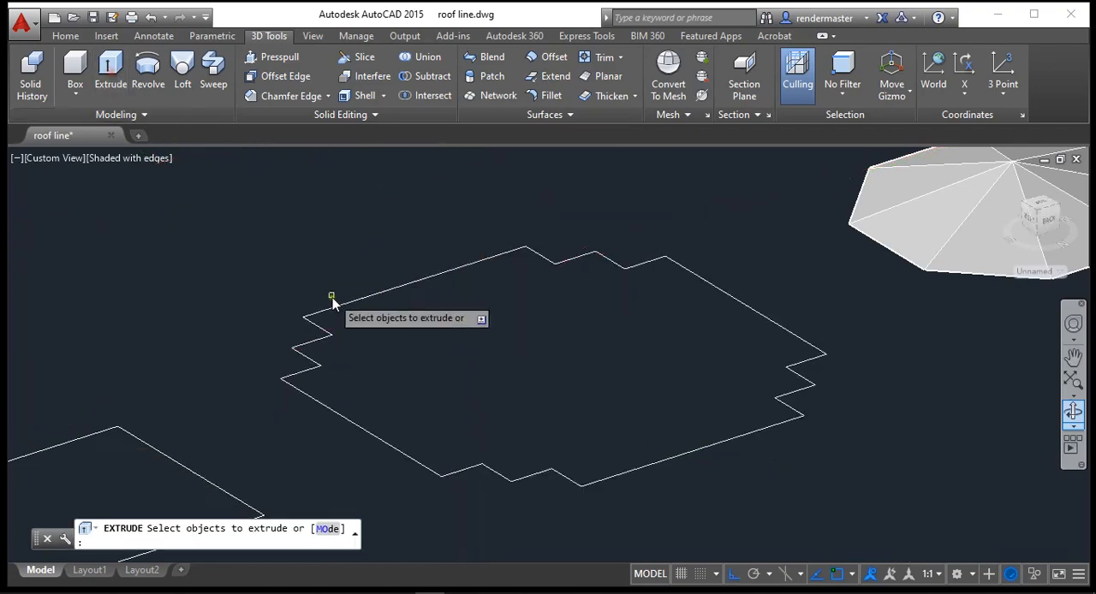
left_click(335, 308)
key("Return")
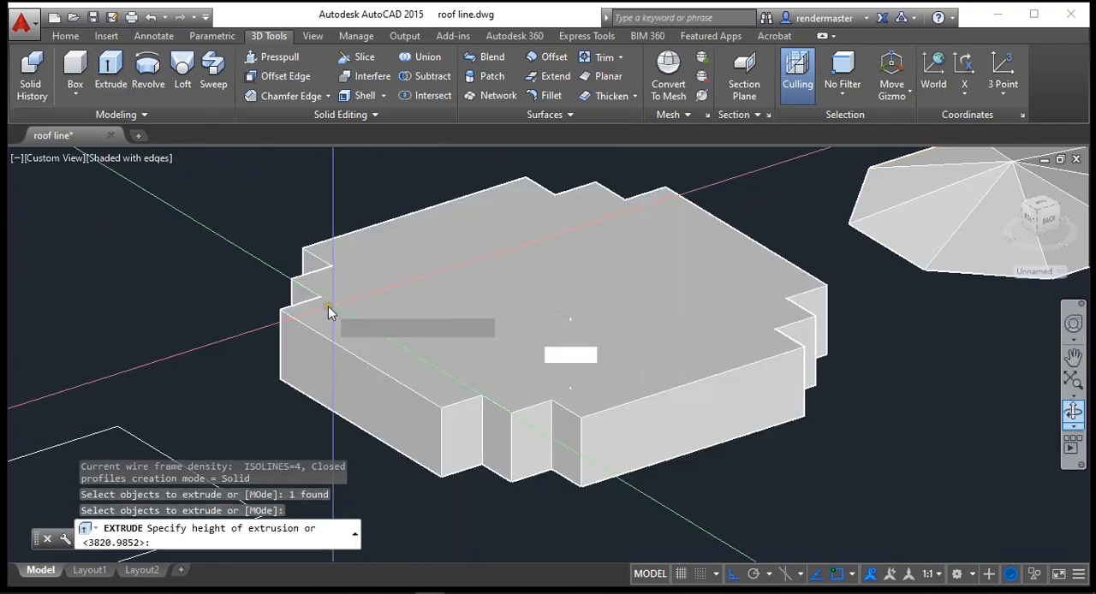
type("t")
key("Return")
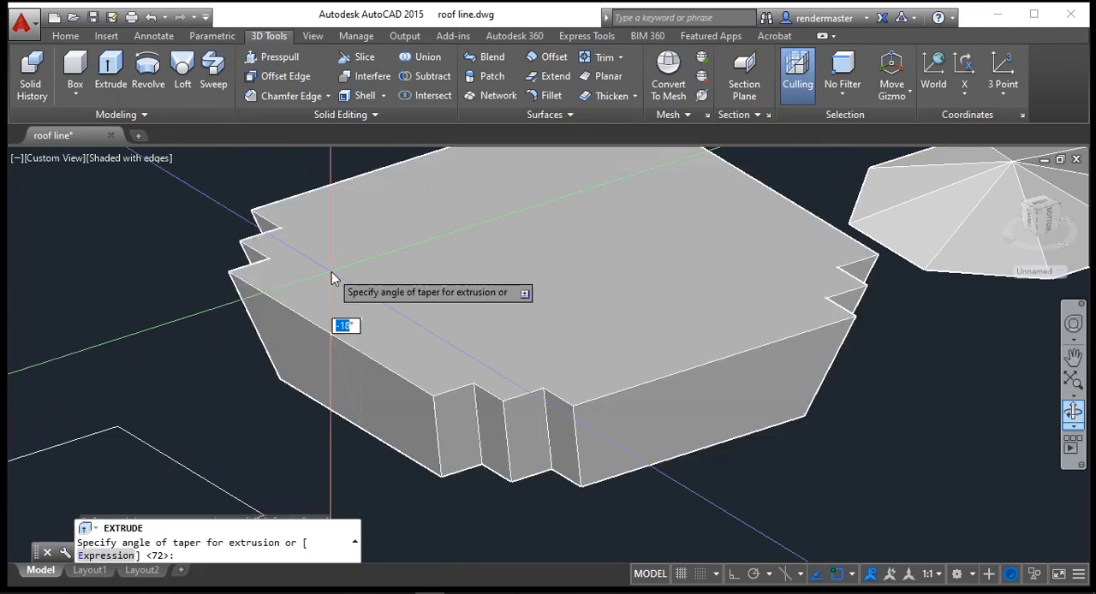
type("50")
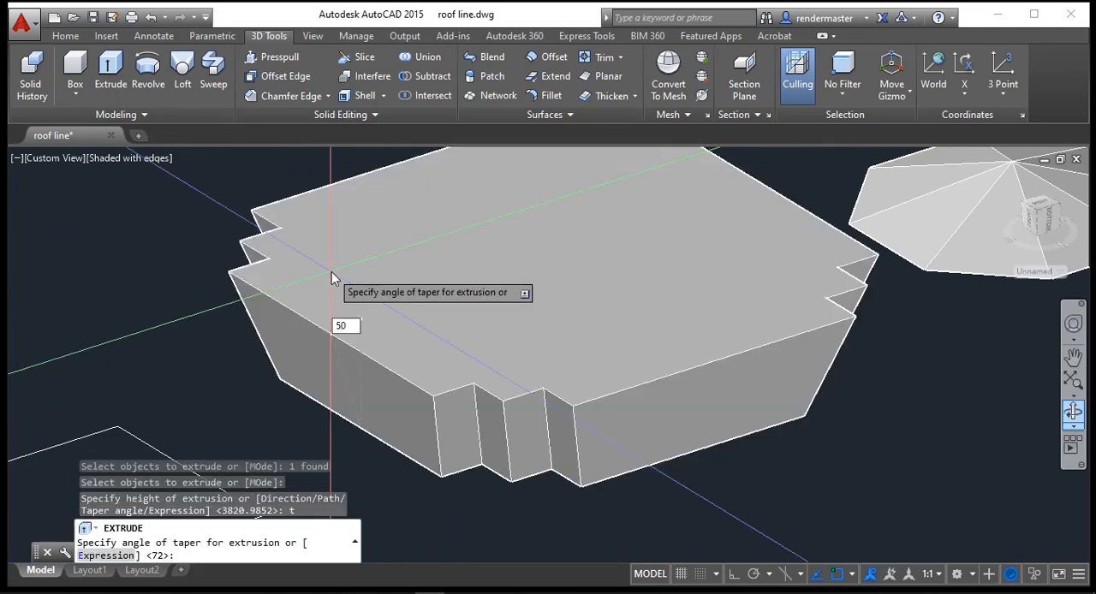
key("Return")
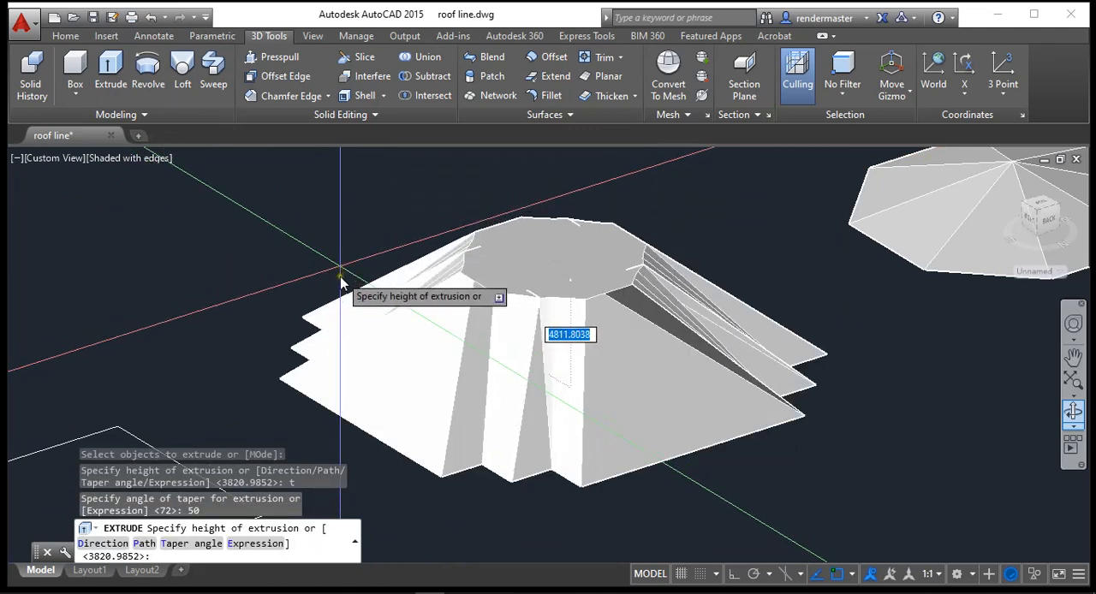
left_click(339, 289)
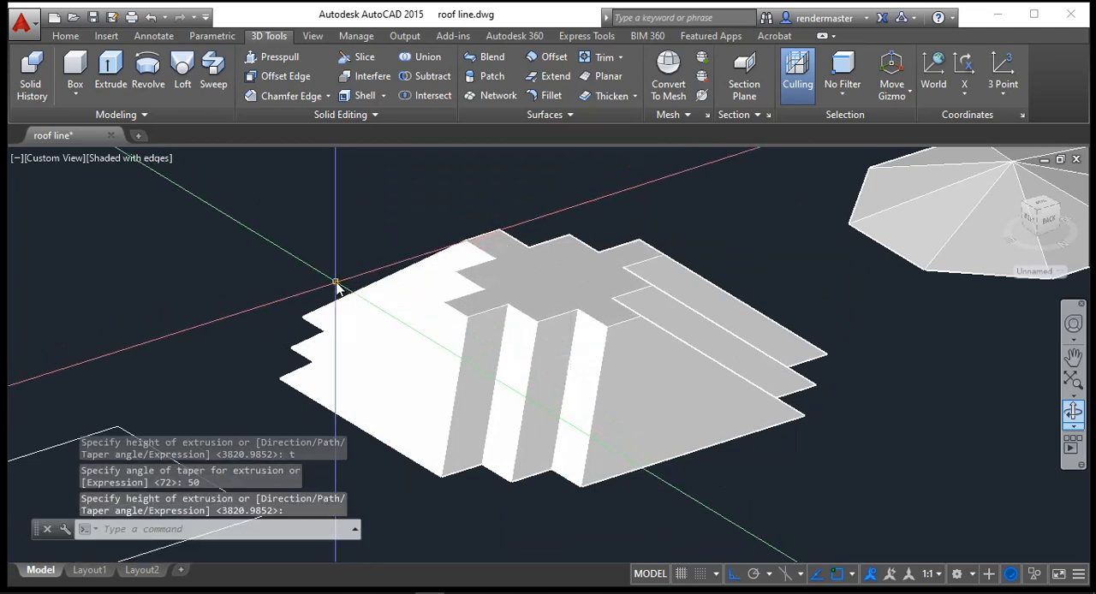
Step: Move the stepped solid's flat top face about 1215 units straight up, reducing it to a small square face
left_click(370, 115)
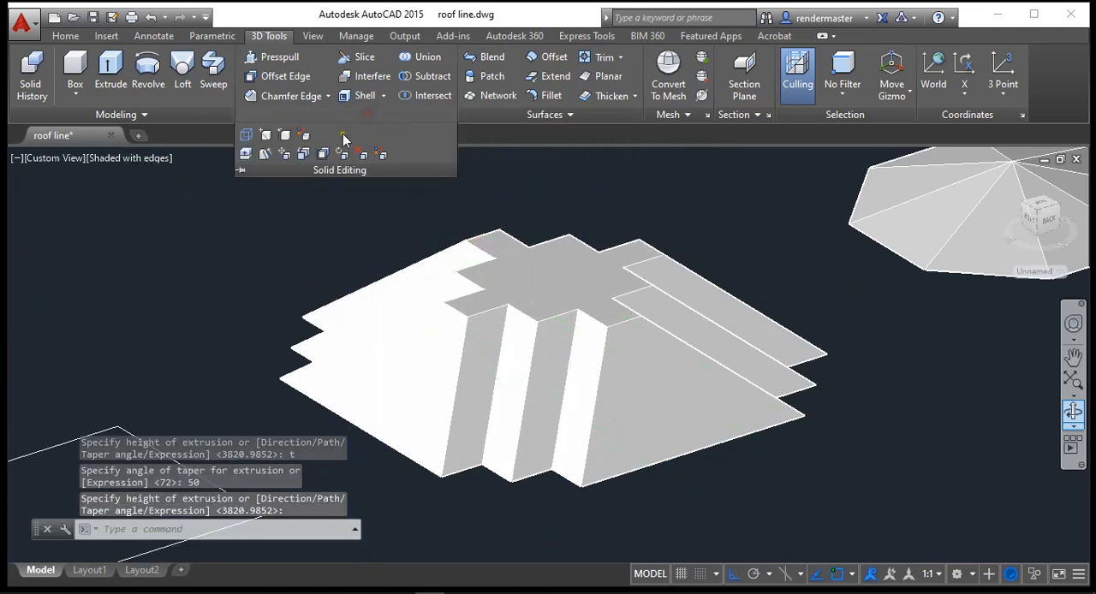
left_click(301, 154)
left_click(505, 295)
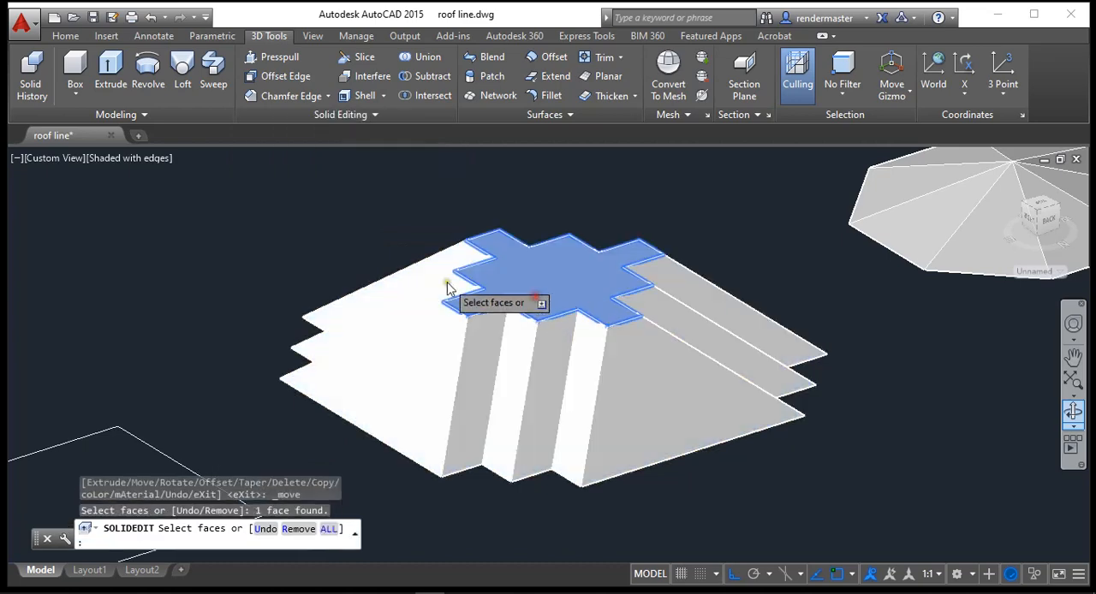
key("Return")
left_click(303, 266)
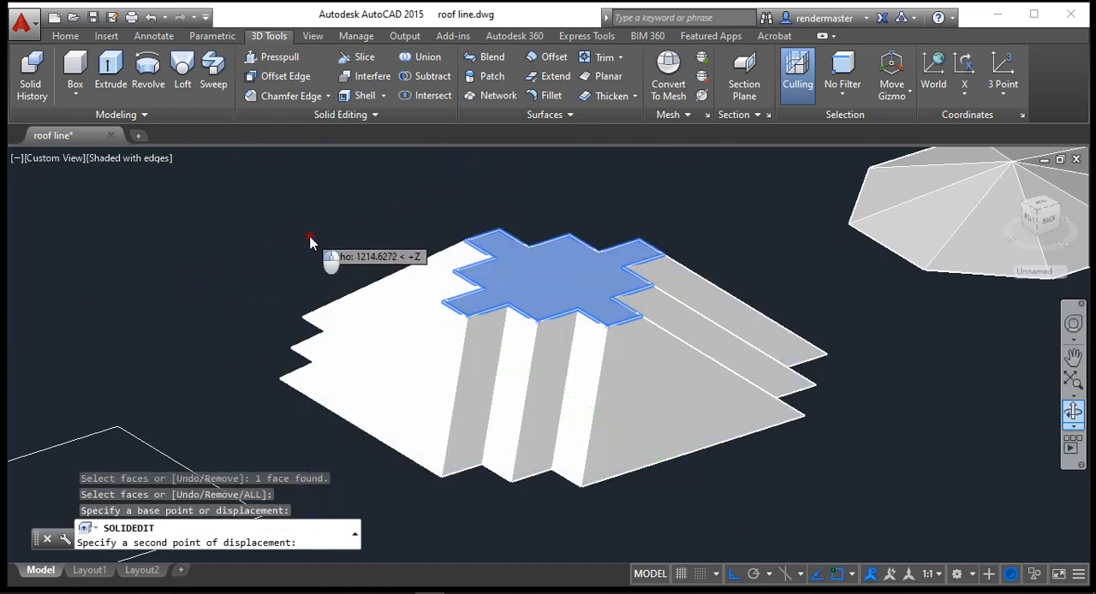
left_click(309, 244)
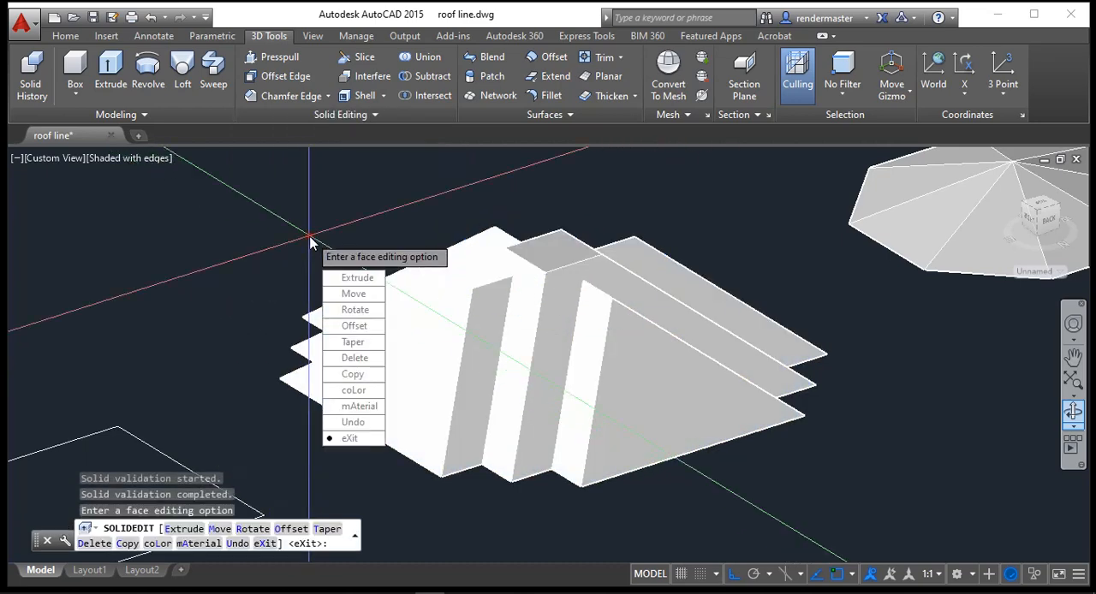
Step: Move the stepped solid's remaining square top face up until its sloping sides meet in a single peak
left_click(379, 296)
left_click(554, 258)
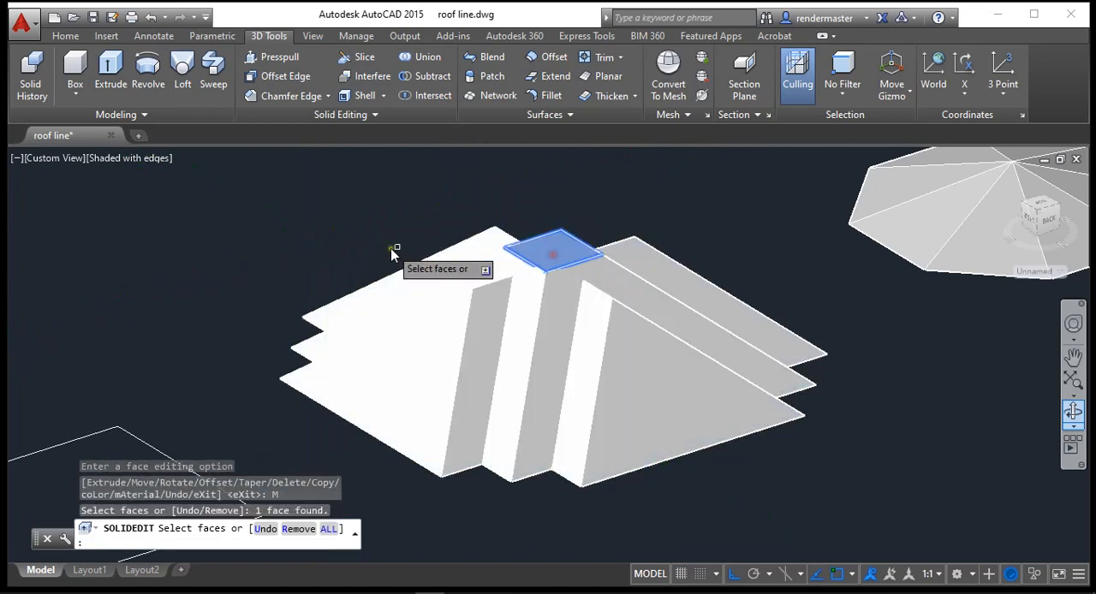
key("Return")
left_click(325, 223)
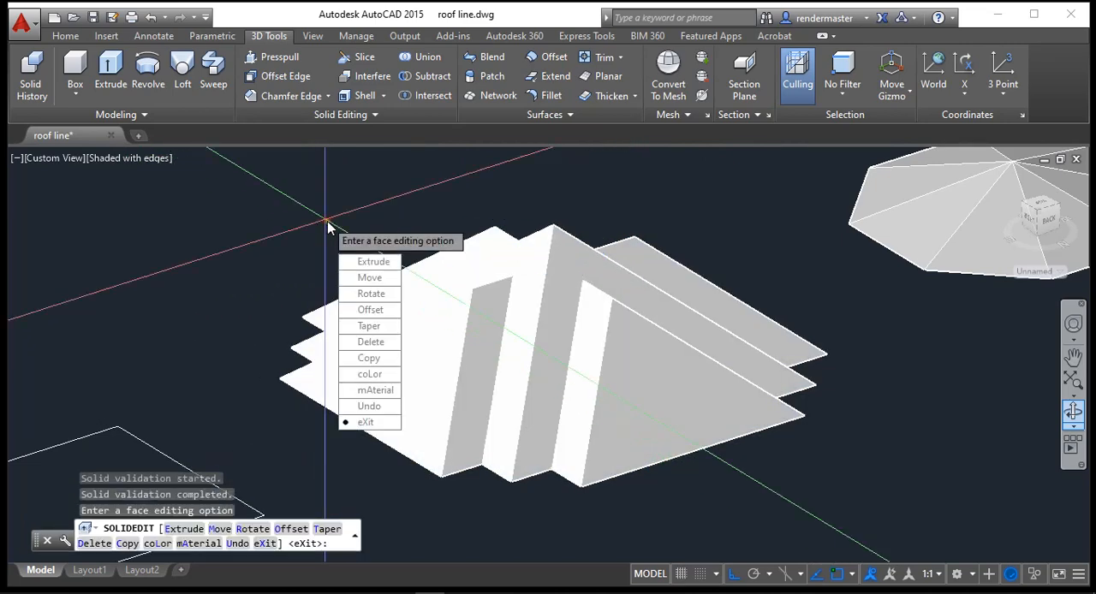
Step: Examine the stepped roof from the front together with the white cross-shaped outline and its red roof plan
left_click(1080, 428)
left_click_drag(560, 354, 243, 363)
left_click_drag(520, 351, 254, 380)
scroll(753, 283, "up", 4)
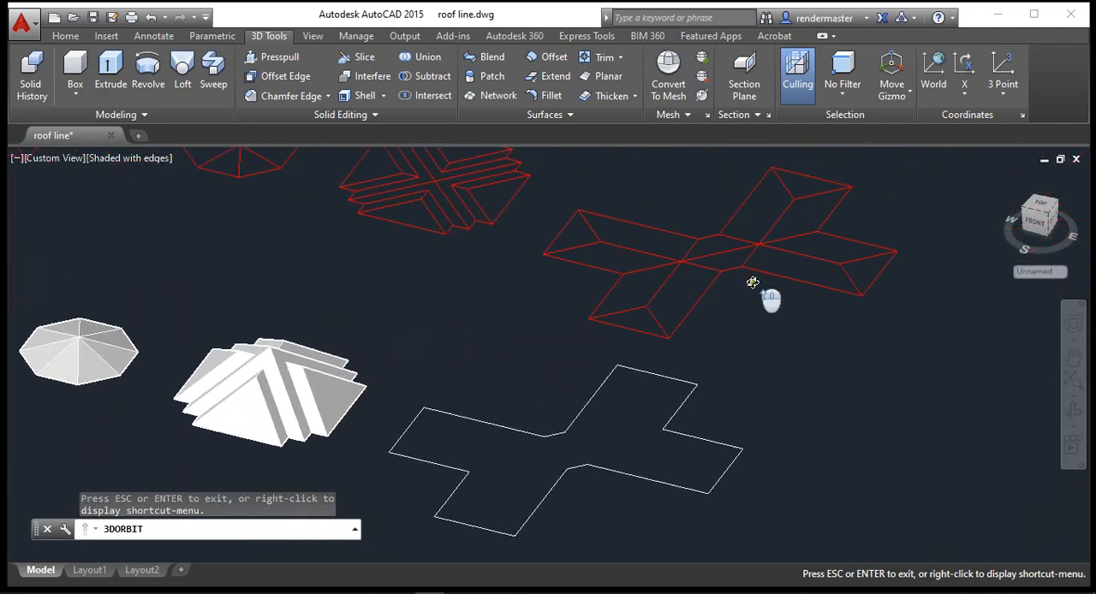
scroll(751, 289, "down", 3)
scroll(511, 474, "up", 3)
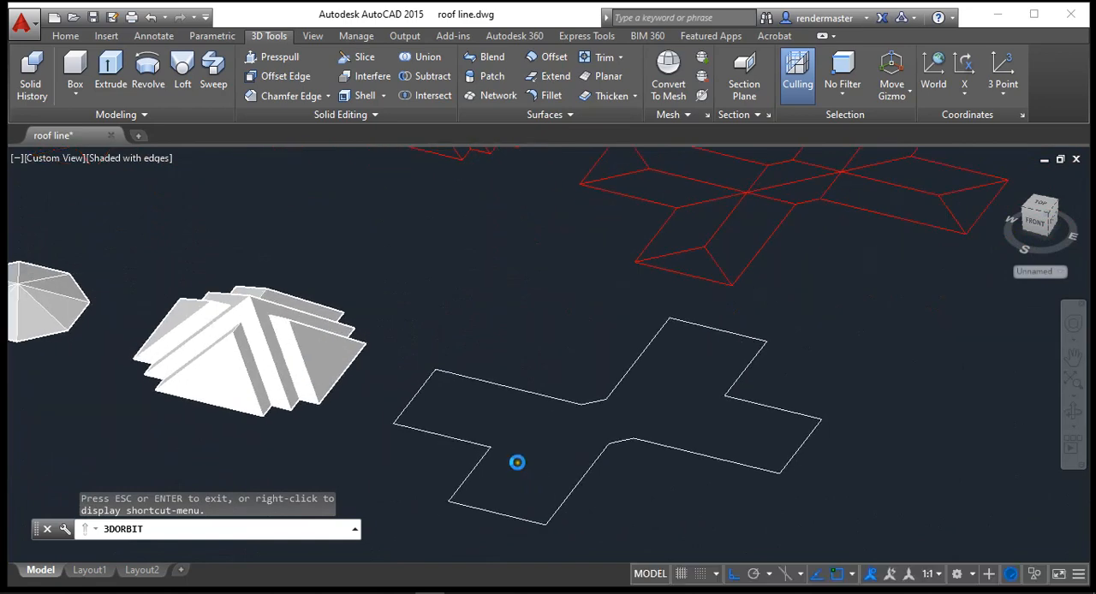
Step: Extrude the white cross-shaped outline to a height of 1000, keeping the default taper angle
key("Escape")
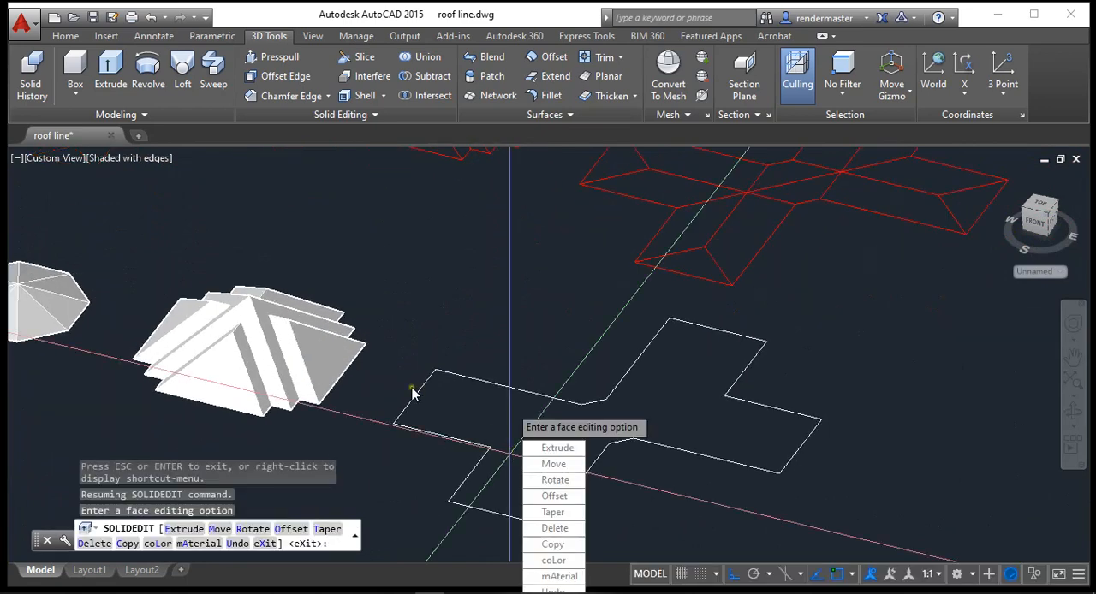
left_click(116, 81)
left_click(527, 393)
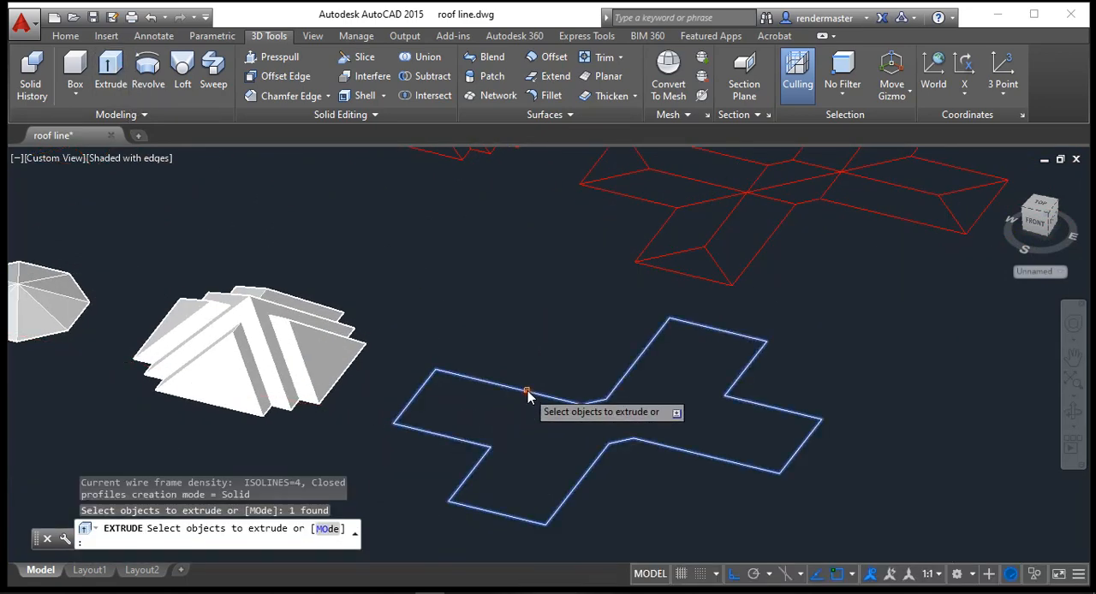
key("Return")
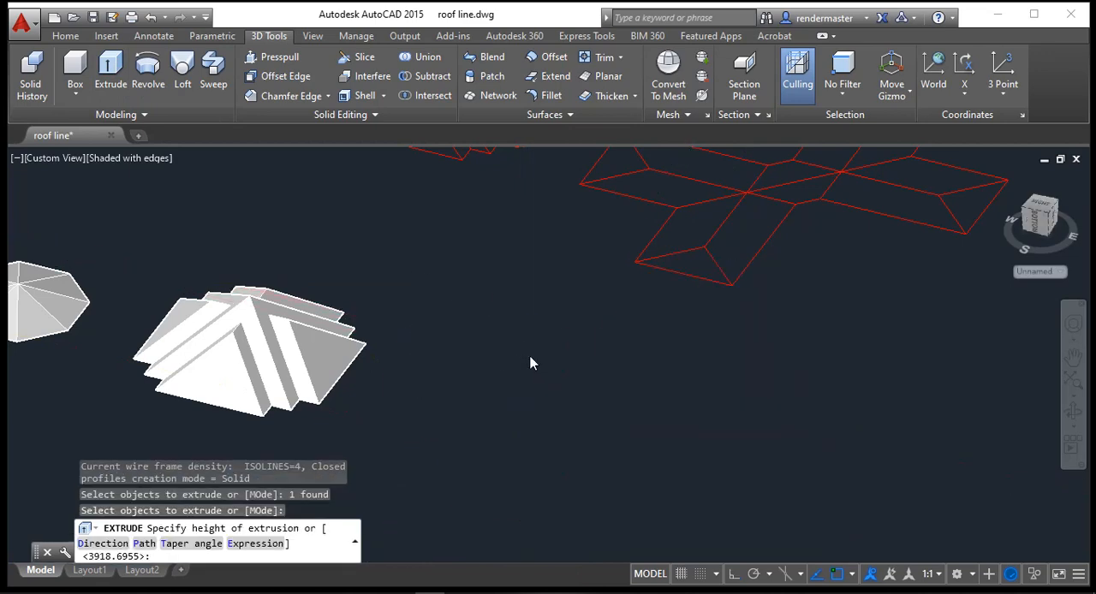
type("t")
key("Return")
key("Return")
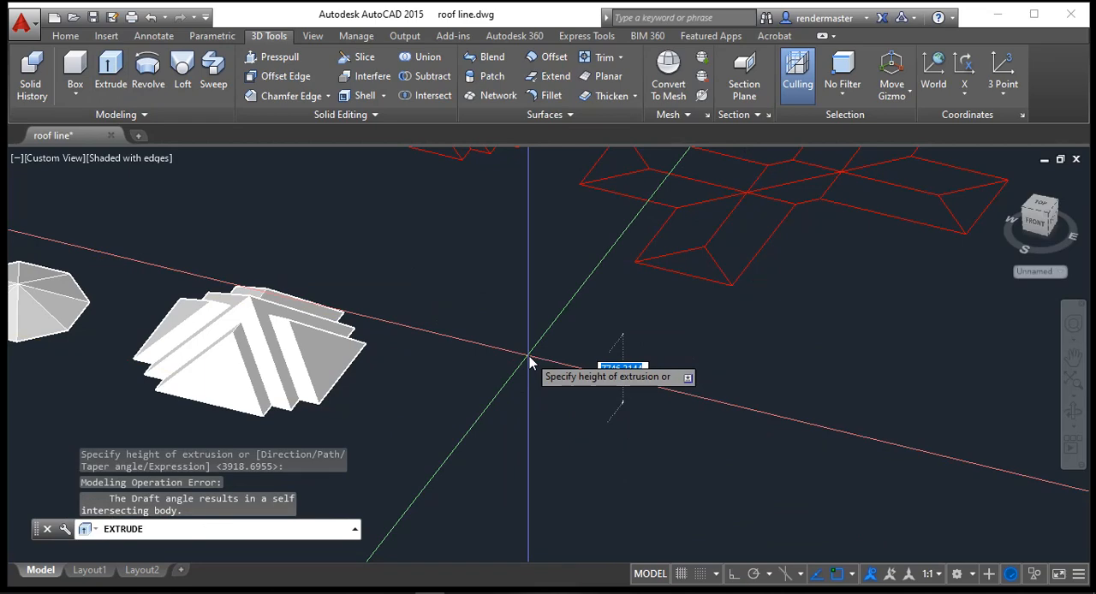
key("Return")
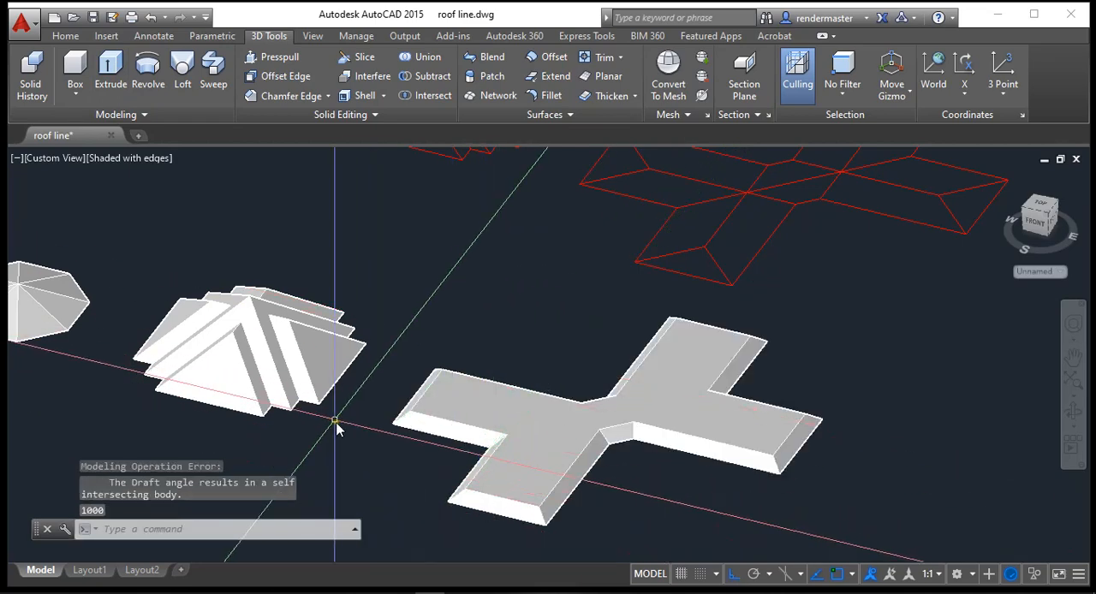
Step: Move the cross-shaped solid's flat top face straight up until the sloping sides of its arms meet in ridges
left_click(354, 115)
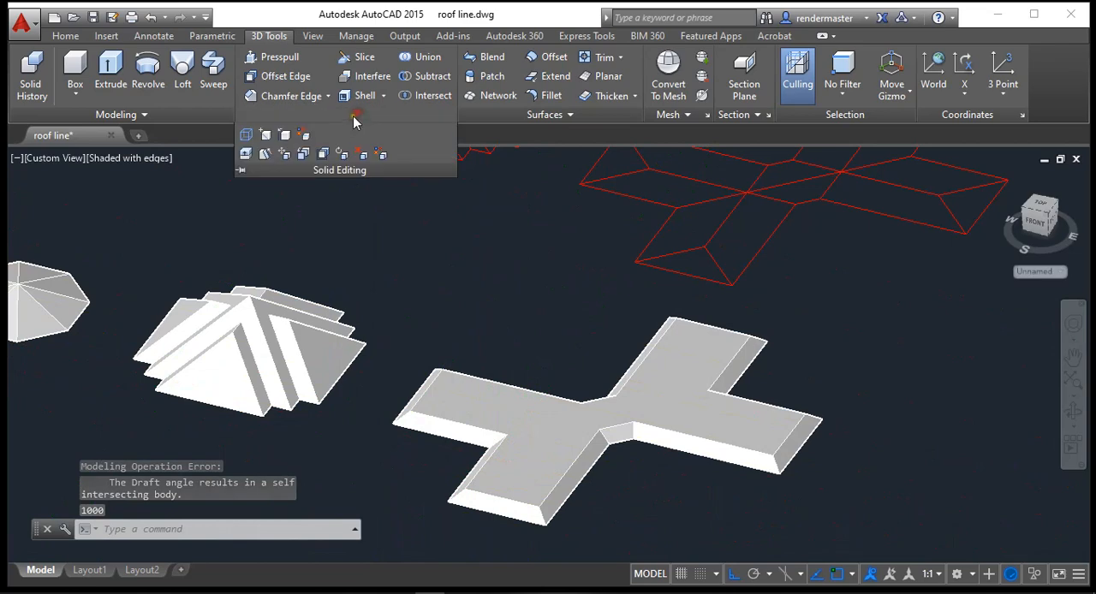
left_click(288, 162)
left_click(482, 416)
key("Return")
left_click(511, 345)
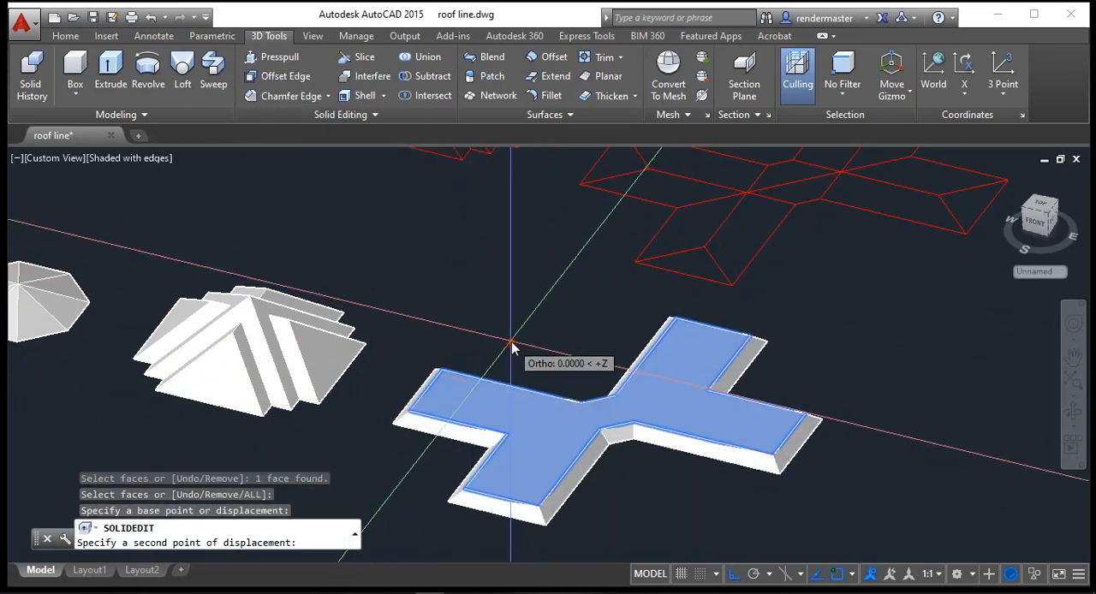
left_click(514, 305)
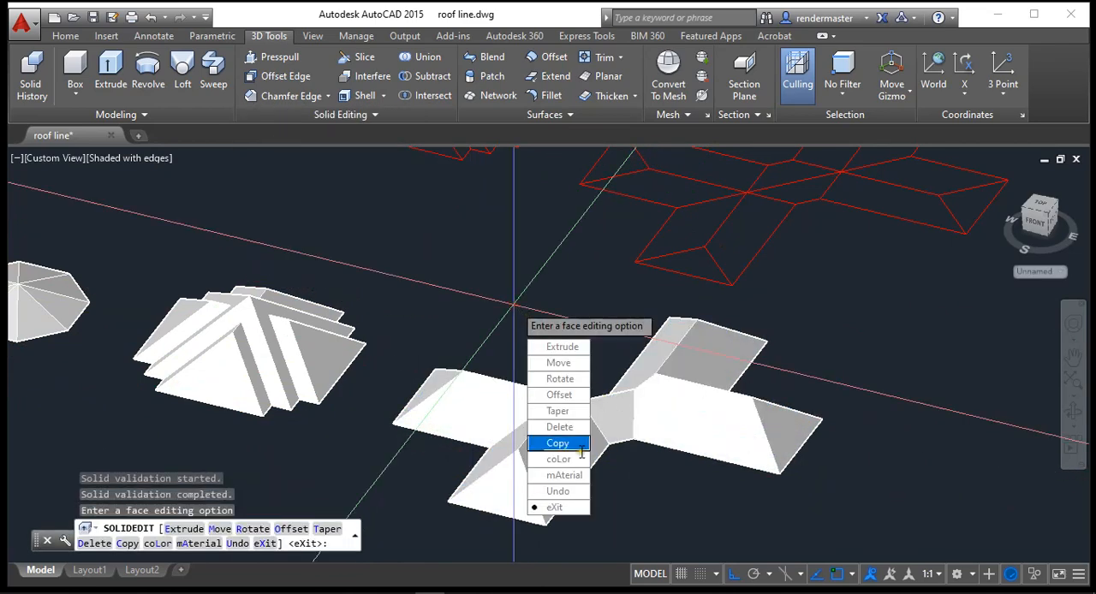
Step: Switch the view of the cross-shaped roof and its neighbours to perspective projection
left_click(1074, 413)
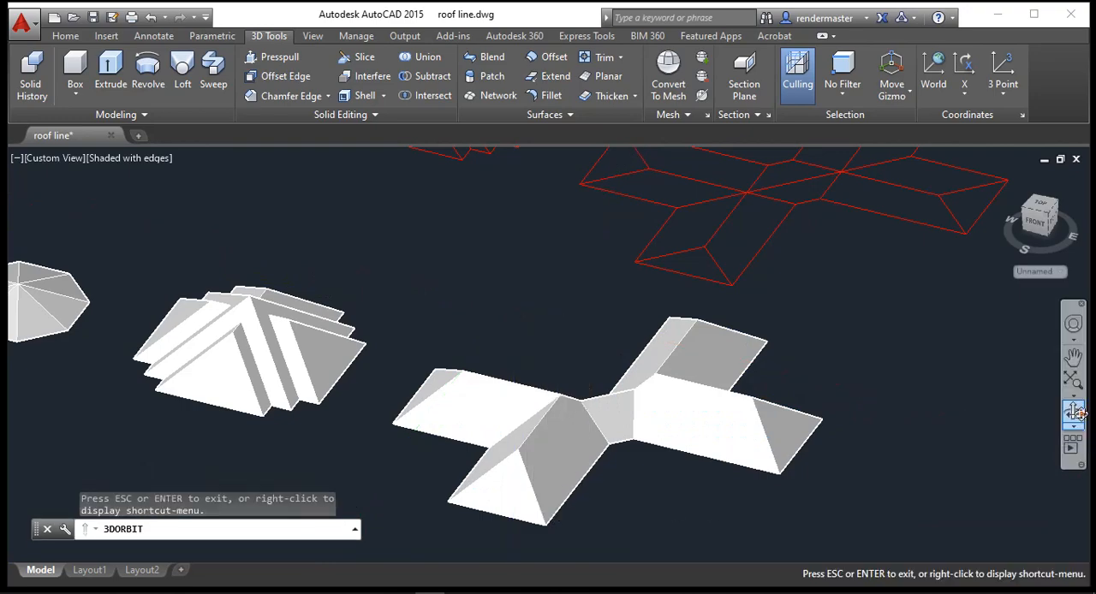
left_click_drag(609, 403, 417, 374)
scroll(444, 393, "up", 5)
scroll(628, 470, "down", 6)
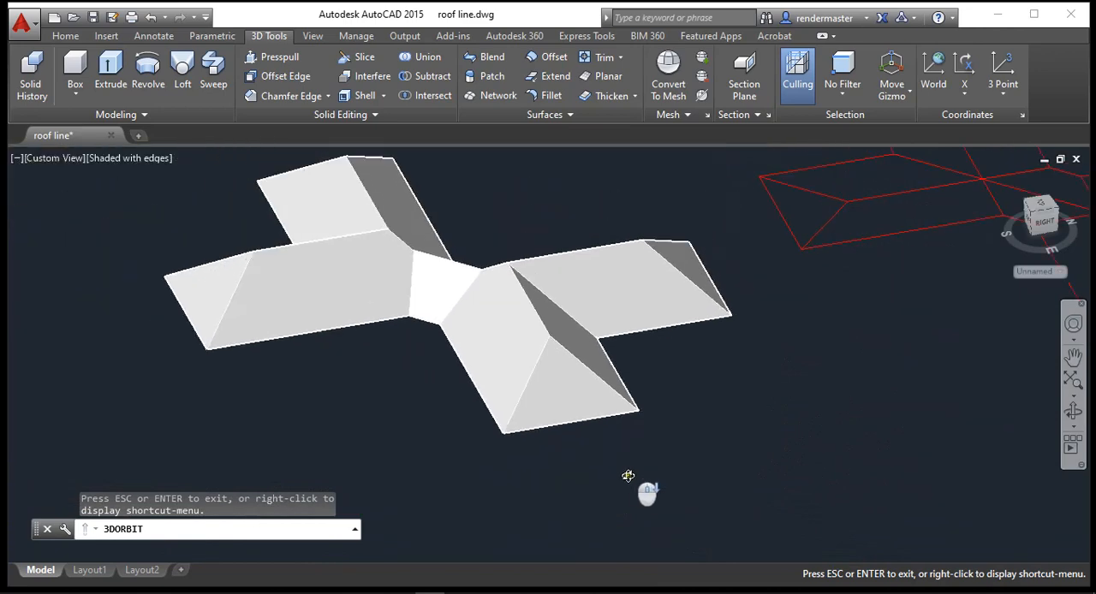
scroll(627, 470, "down", 3)
key("Escape")
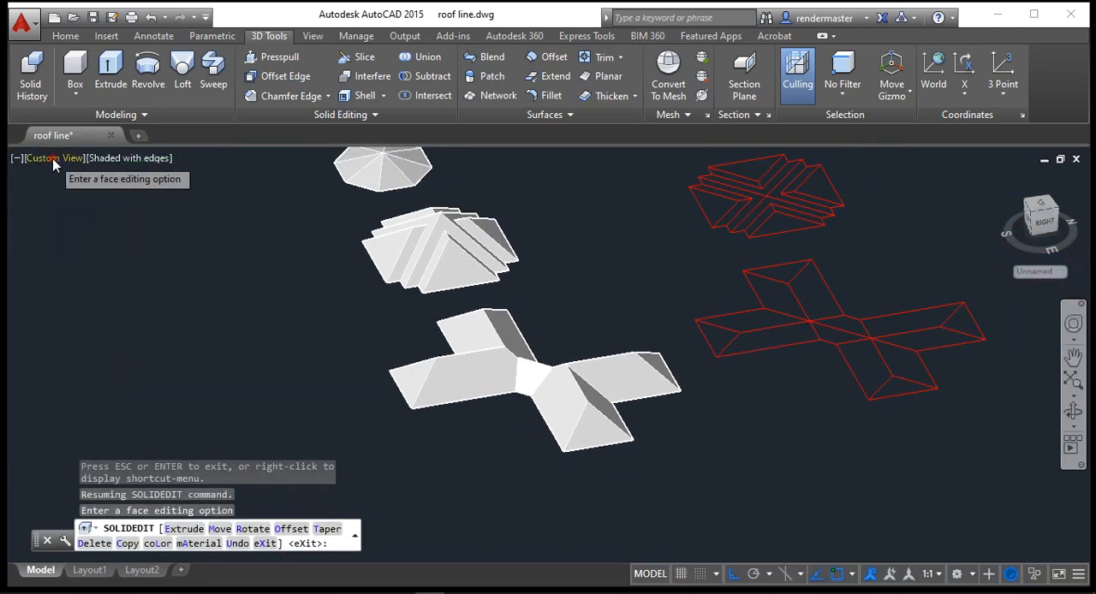
left_click(53, 159)
left_click(120, 422)
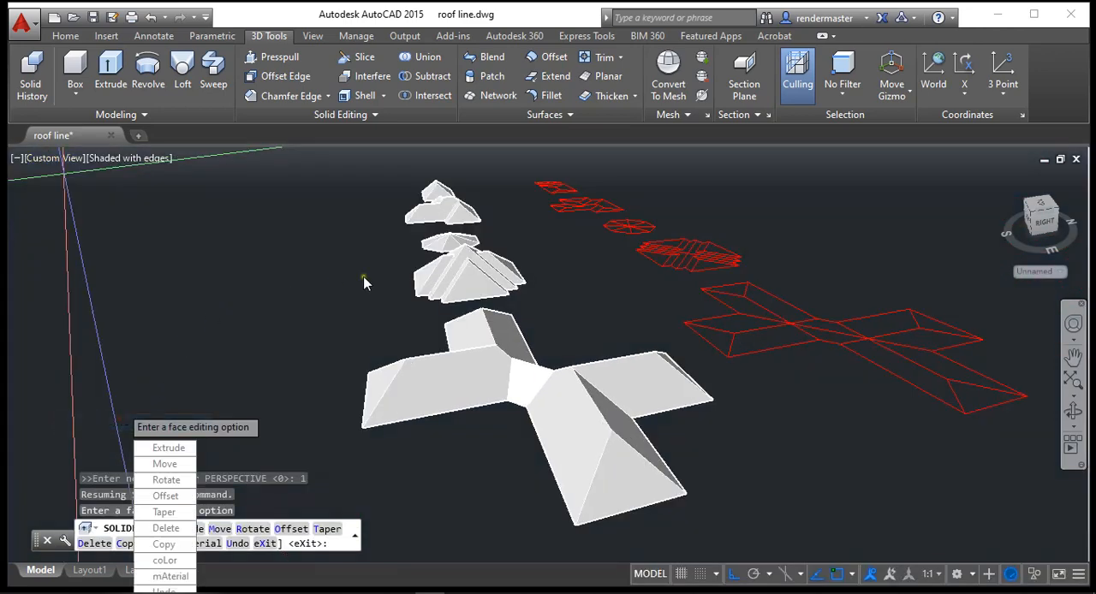
Step: Examine the row of white roofs and their red roof plans in perspective from the opposite side
left_click(1072, 409)
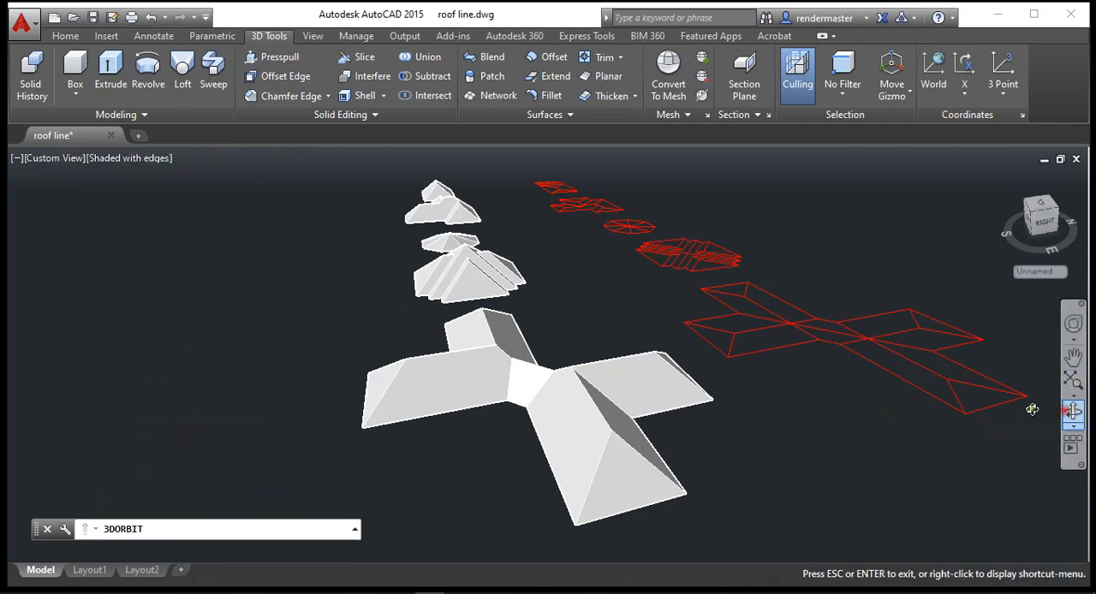
left_click_drag(501, 418, 726, 400)
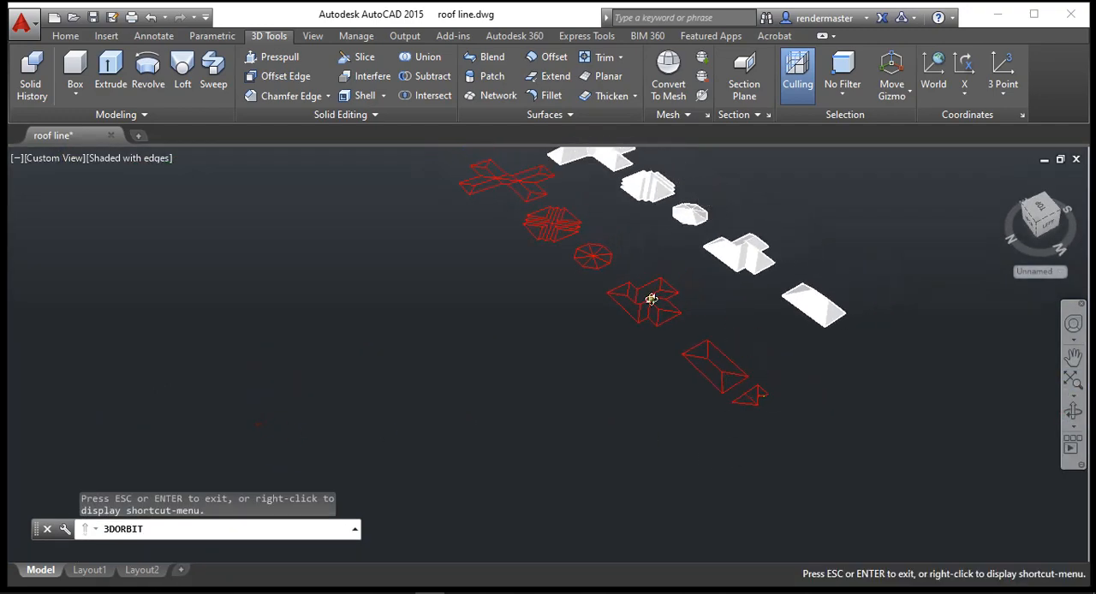
left_click_drag(652, 299, 656, 196)
key("Escape")
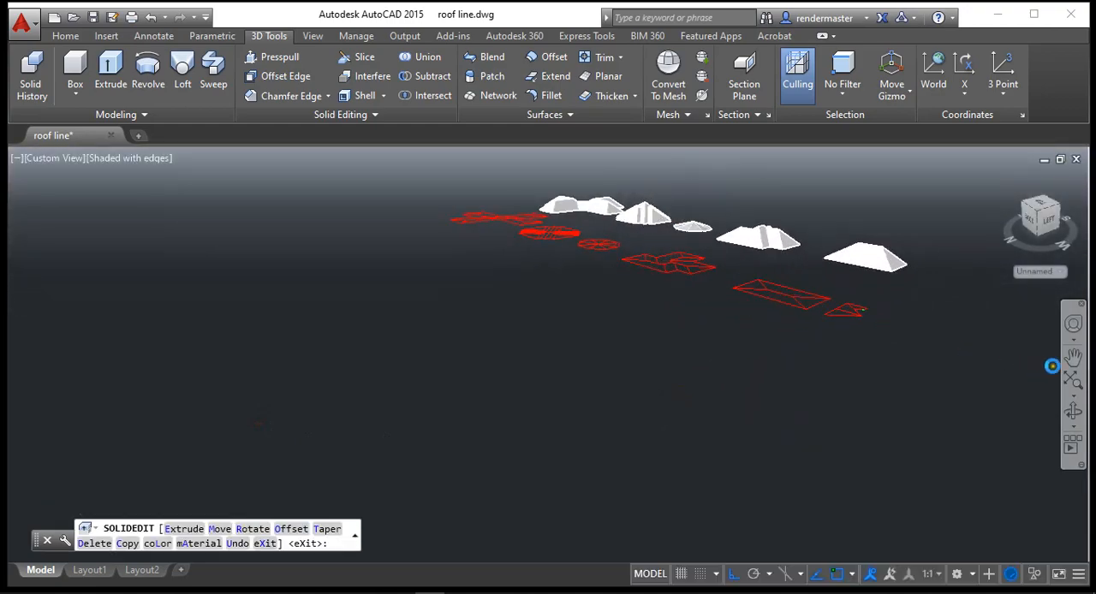
left_click(1072, 361)
left_click_drag(624, 322, 516, 497)
scroll(641, 466, "up", 2)
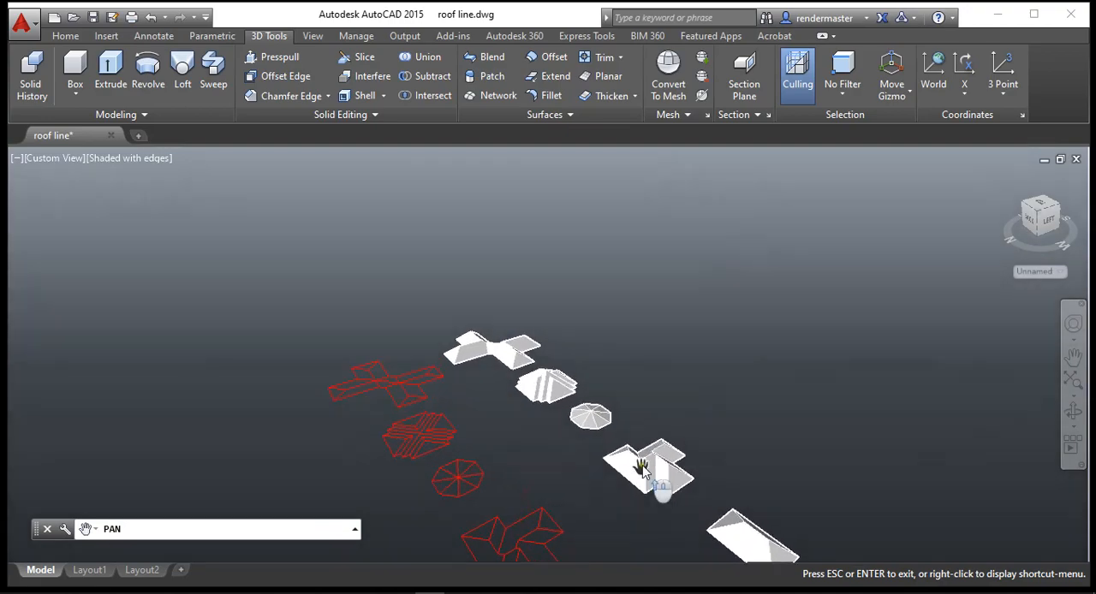
scroll(455, 345, "up", 4)
scroll(448, 346, "up", 2)
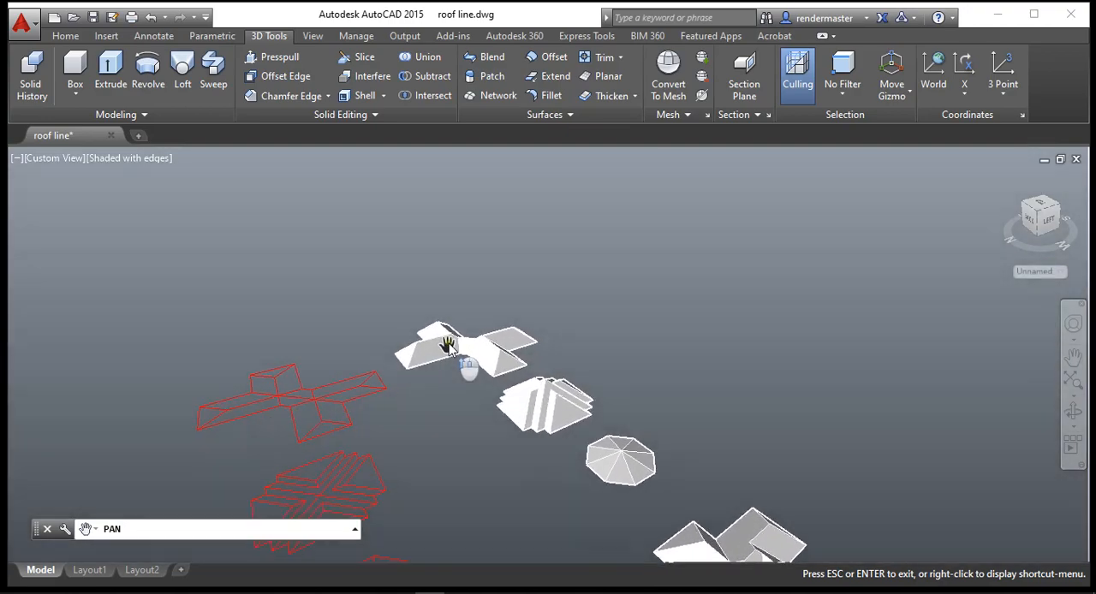
left_click_drag(472, 347, 709, 435)
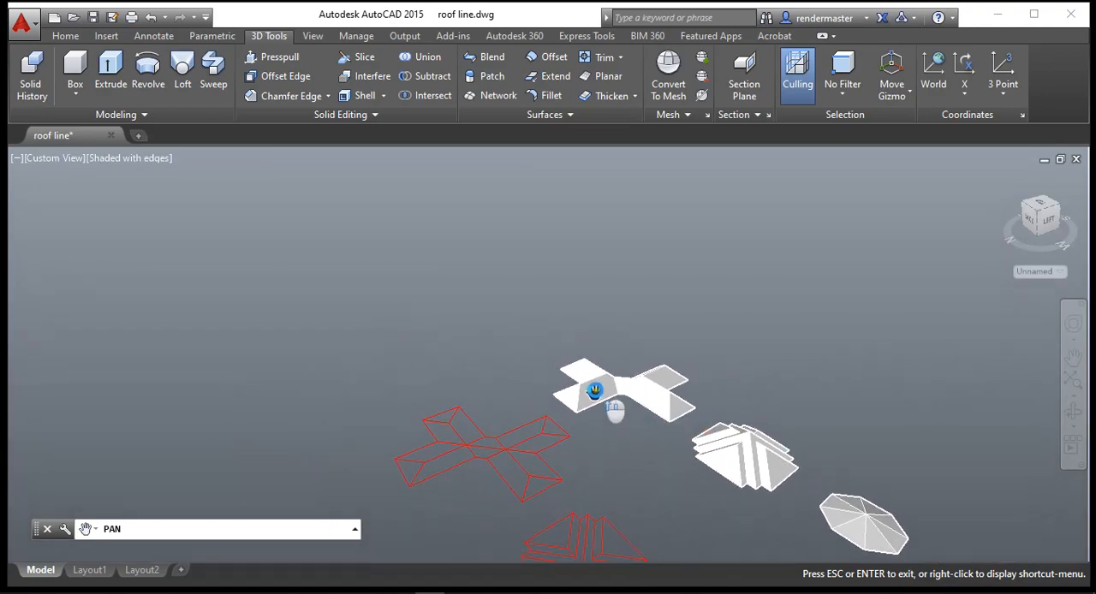
key("Escape")
Step: Exit the solid face editing command
scroll(622, 432, "up", 6)
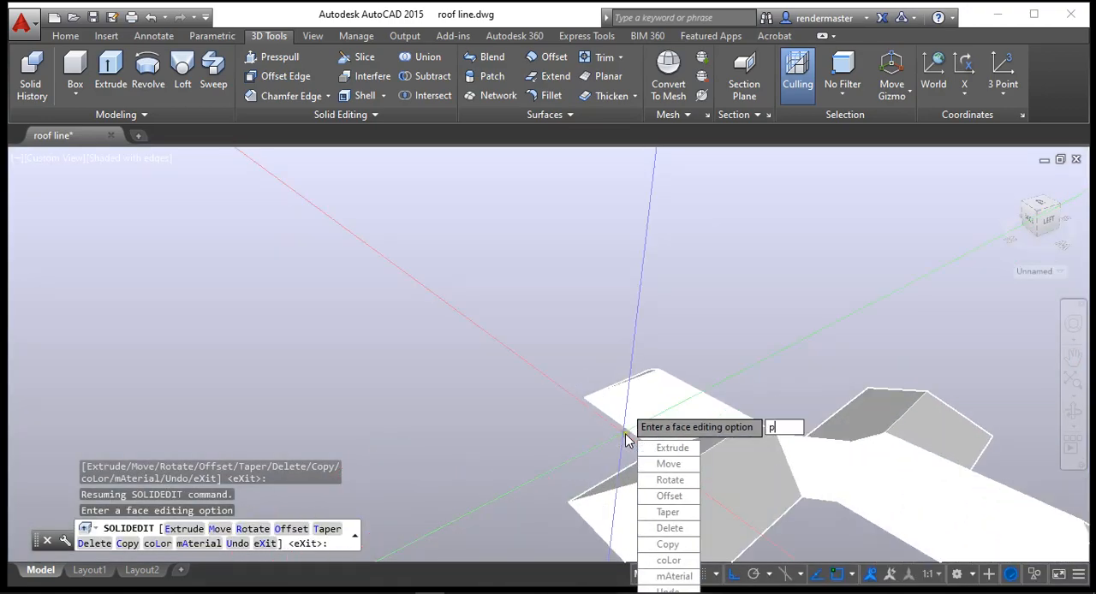
type("p")
key("Return")
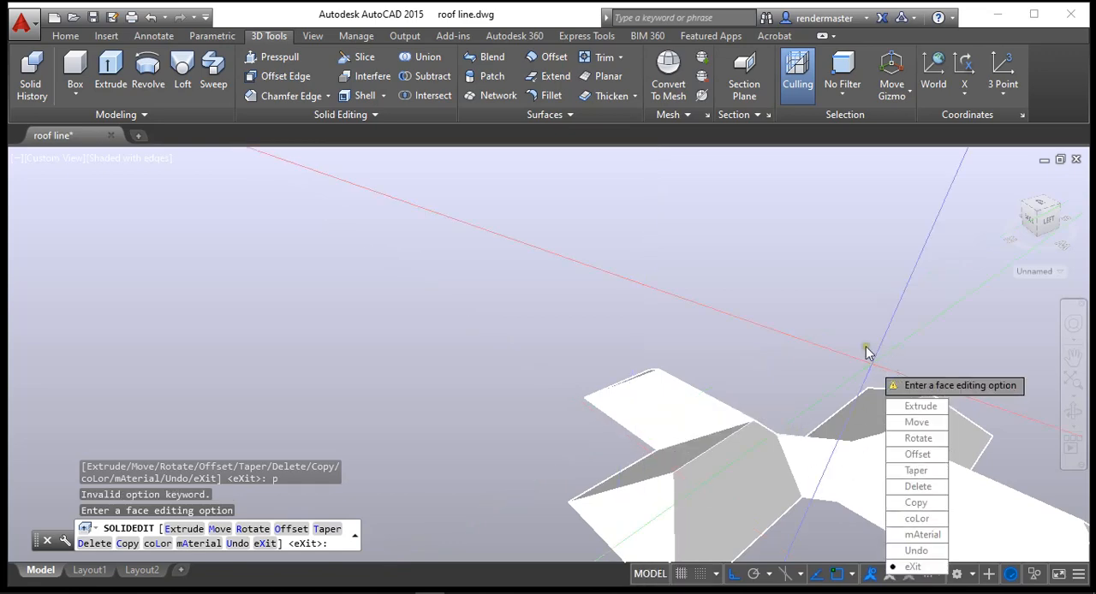
key("Escape")
key("Escape")
Step: Examine the cross-shaped roof close up and the whole row of roofs with their red plans from the front
left_click(1073, 358)
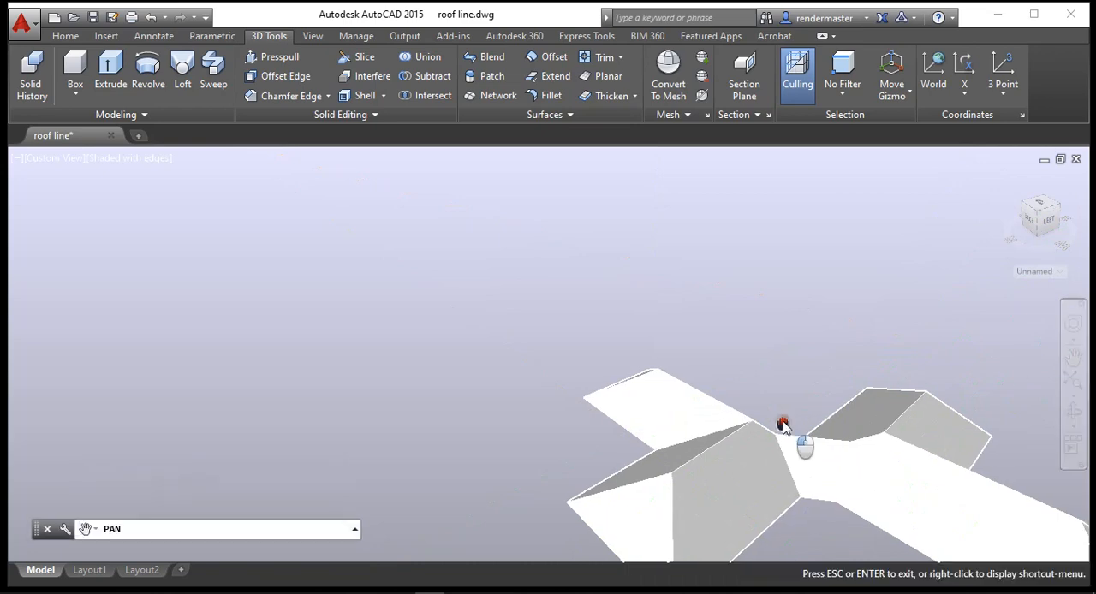
left_click_drag(779, 420, 344, 327)
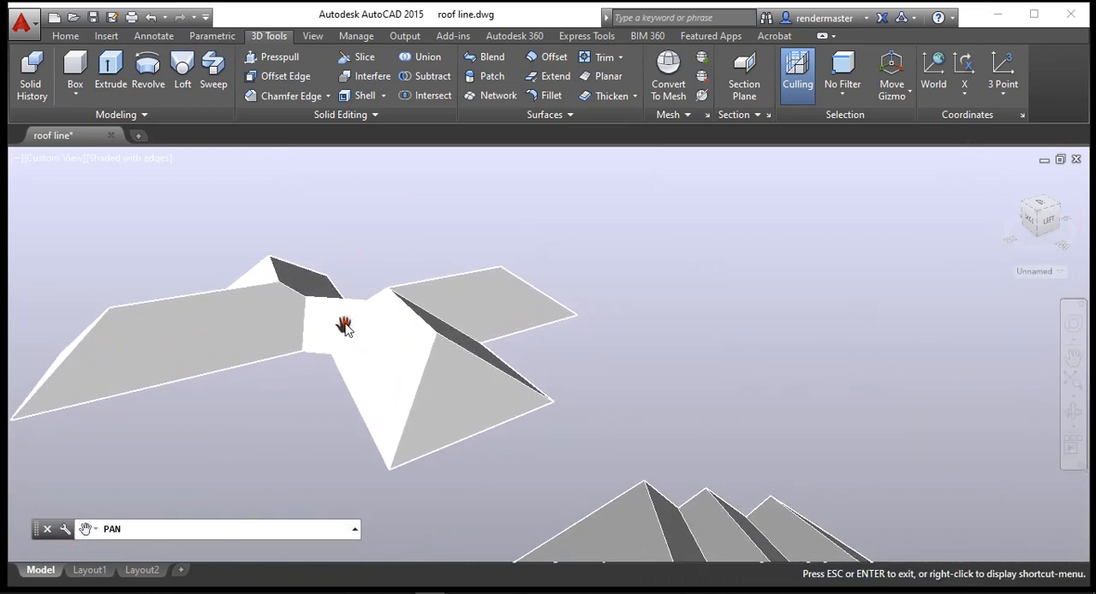
left_click_drag(459, 276, 513, 251)
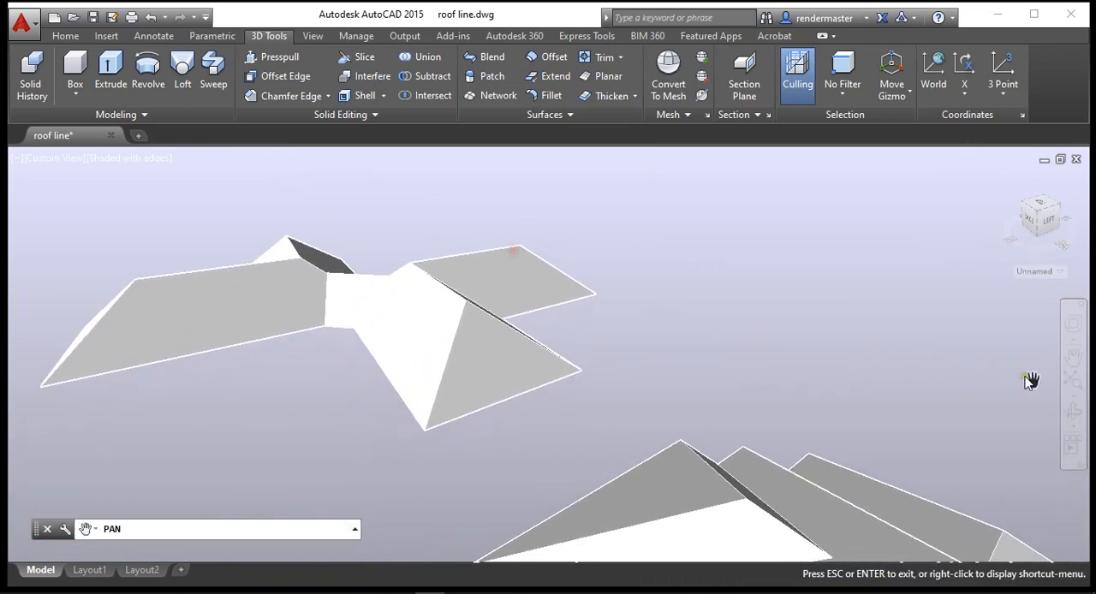
left_click(1073, 411)
left_click_drag(548, 328, 156, 325)
left_click(1073, 358)
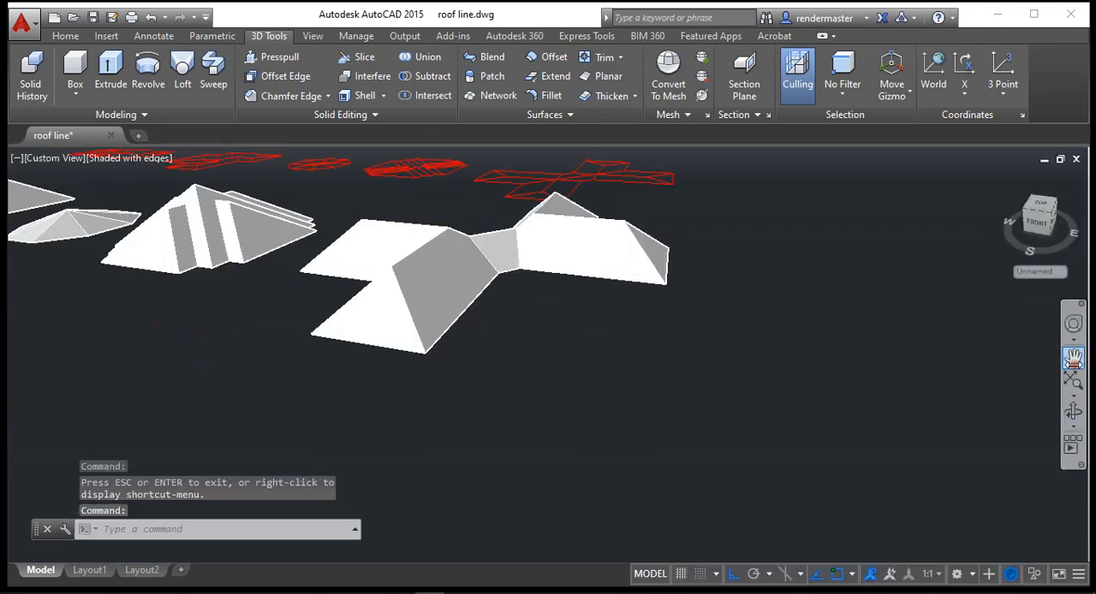
left_click_drag(393, 350, 668, 453)
right_click(559, 344)
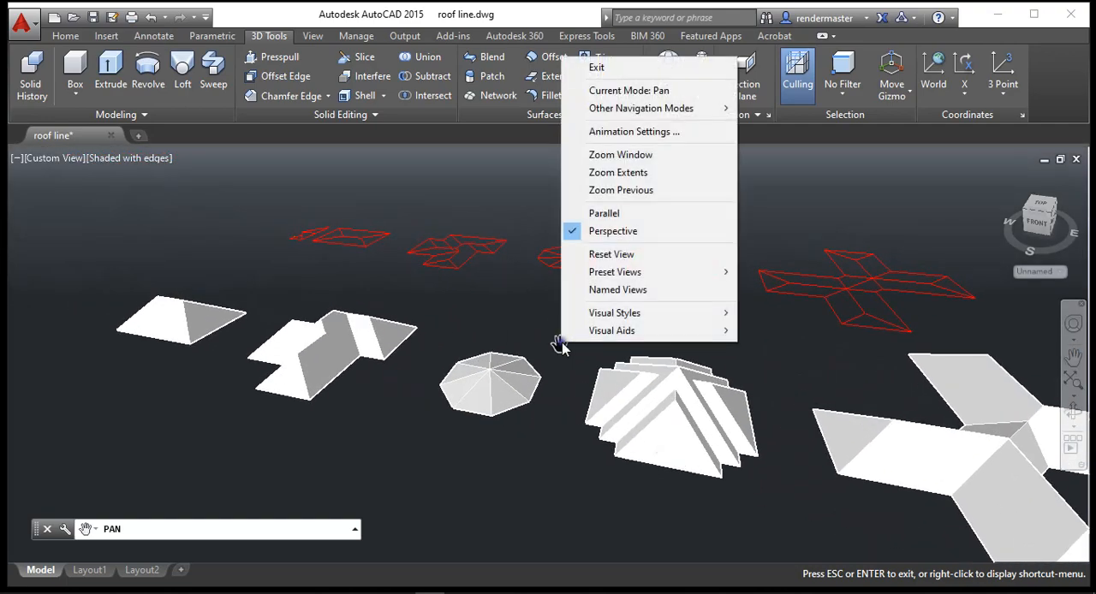
left_click(597, 68)
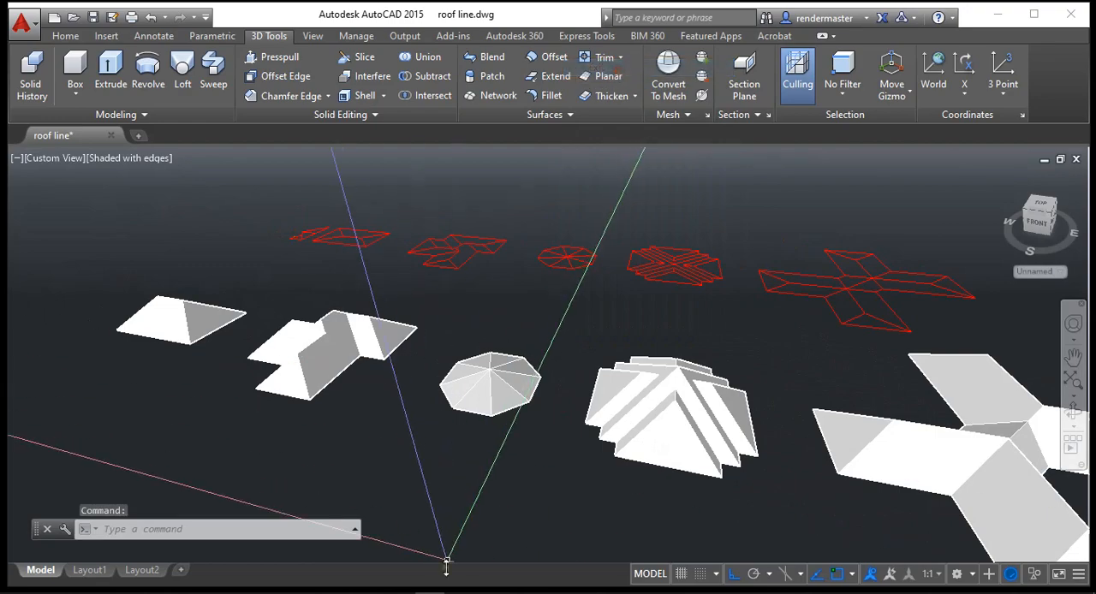